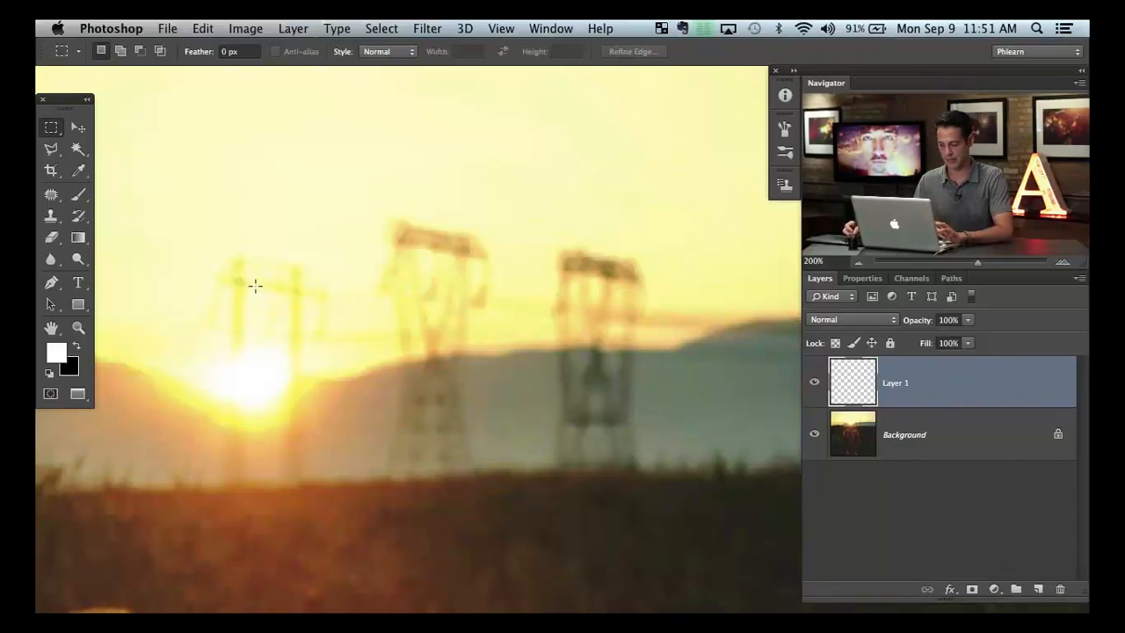
Clone clear sky over the upper parts of the middle and right towers using the Clone Stamp with an 82 px brush.
key(s)
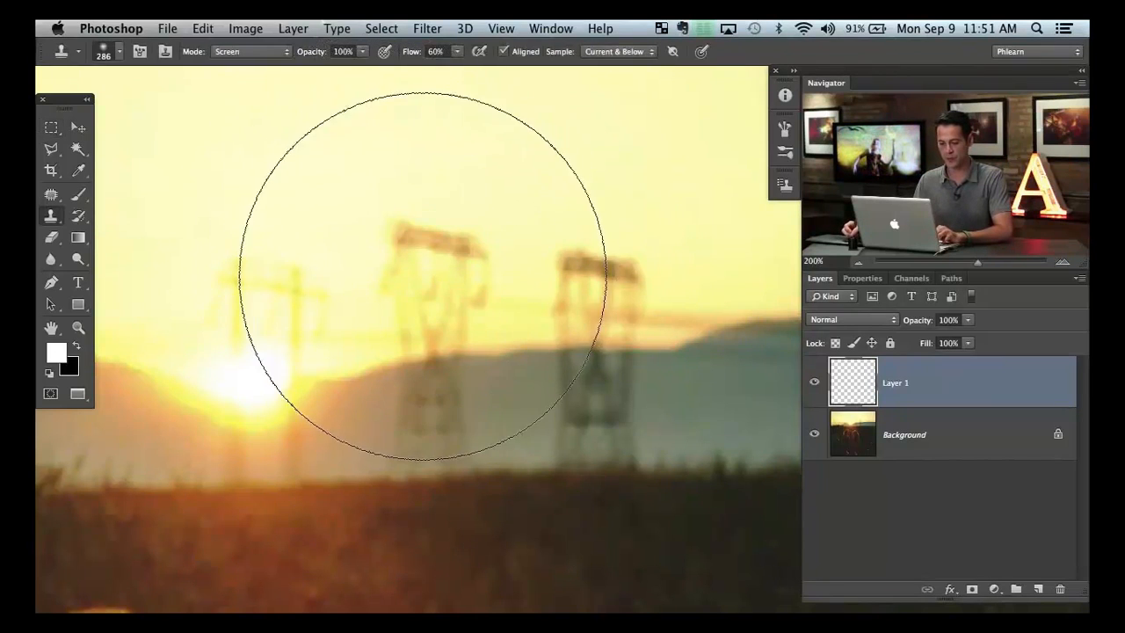
drag(427, 275, 282, 275)
drag(477, 298, 351, 314)
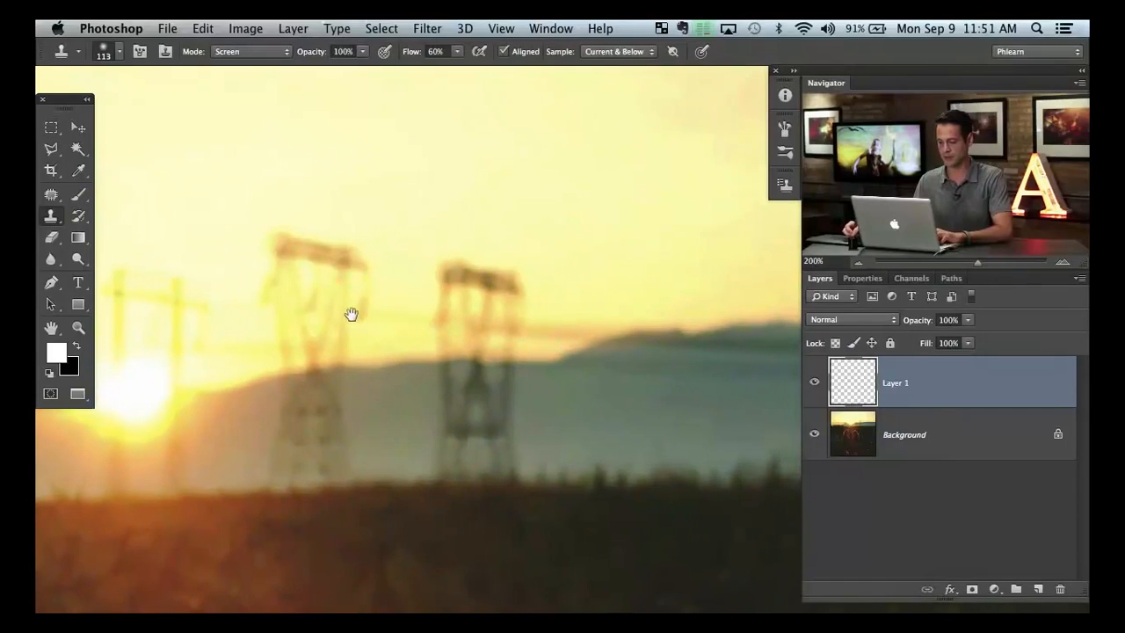
drag(500, 301, 447, 248)
key(super+minus)
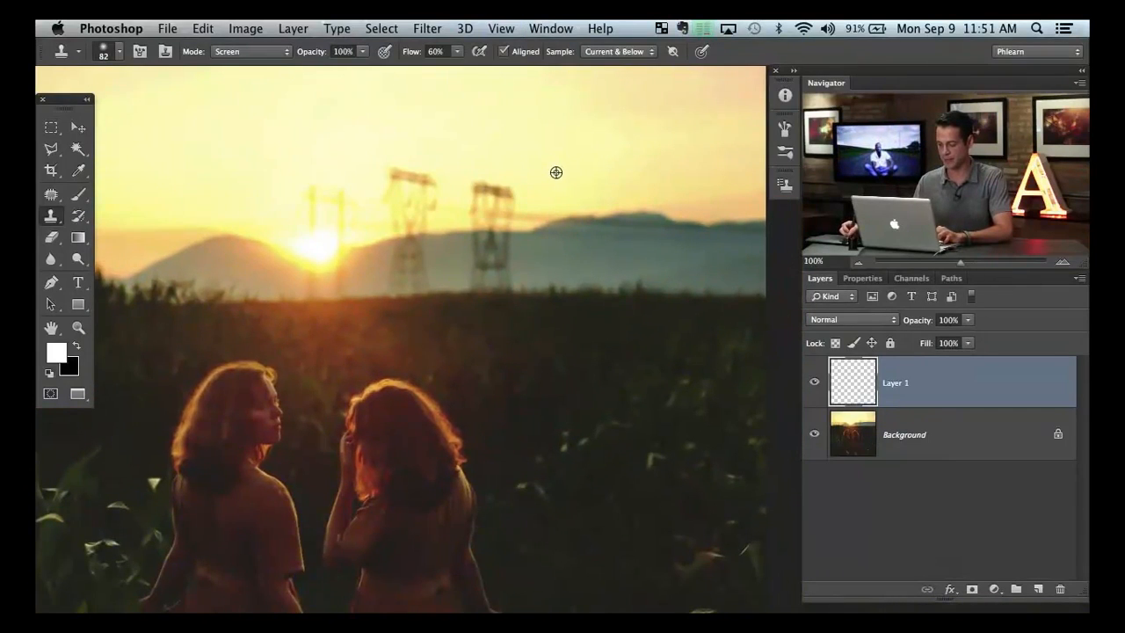
mouse_move(483, 213)
mouse_down()
mouse_move(508, 190)
mouse_move(464, 208)
mouse_move(479, 192)
mouse_move(533, 214)
mouse_move(548, 206)
mouse_move(485, 207)
mouse_up()
alt+click(485, 154)
mouse_move(387, 215)
mouse_down()
mouse_move(436, 210)
mouse_move(427, 204)
mouse_move(441, 187)
mouse_move(383, 179)
mouse_move(424, 178)
mouse_move(378, 215)
mouse_move(402, 184)
mouse_move(392, 198)
mouse_move(439, 179)
mouse_up()
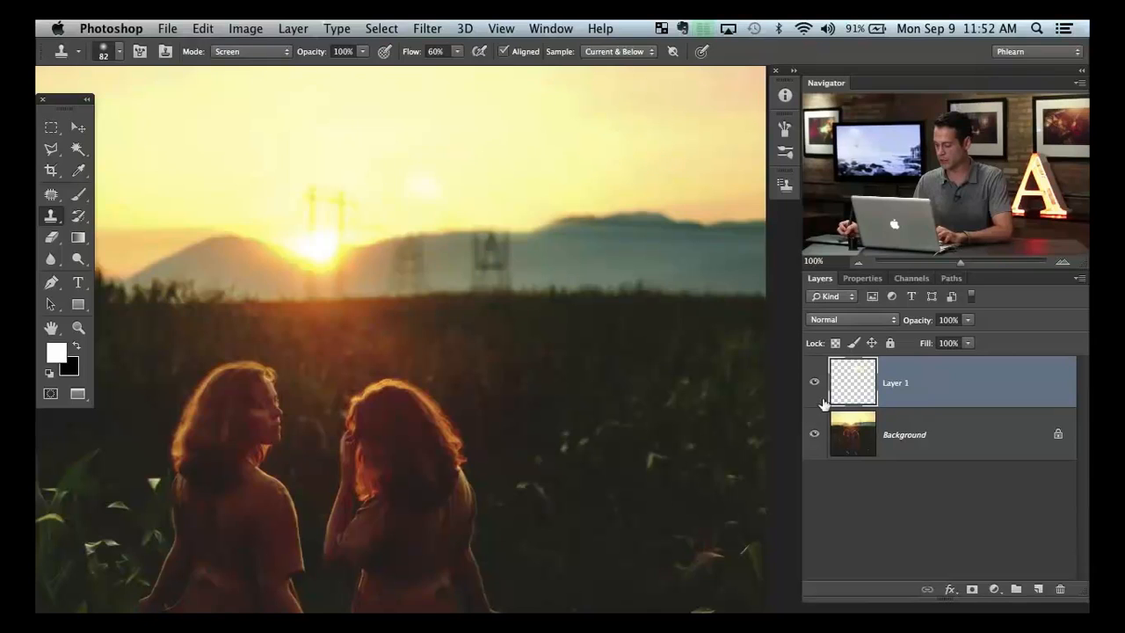
Clone nearby sky over the tower beside the sun, keeping the stamp's sampling on Current & Below.
click(613, 53)
click(615, 51)
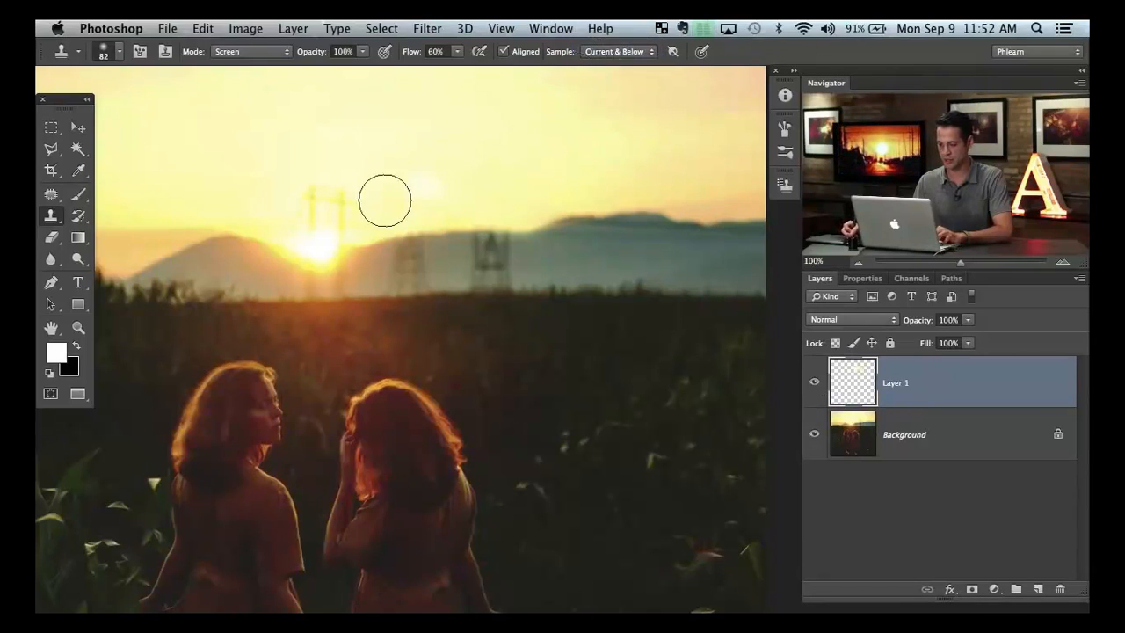
mouse_move(318, 217)
mouse_down()
mouse_move(352, 202)
mouse_move(333, 212)
mouse_move(361, 186)
mouse_move(298, 214)
mouse_move(309, 198)
mouse_move(300, 224)
mouse_move(317, 191)
mouse_up()
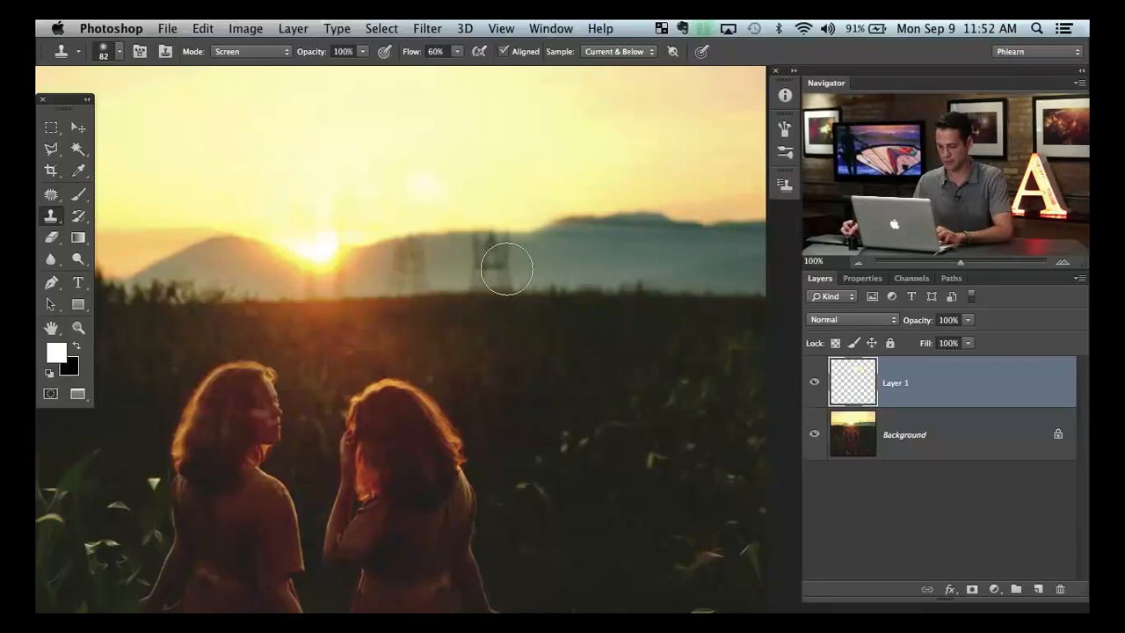
alt+click(385, 209)
mouse_move(293, 228)
mouse_down()
mouse_move(313, 208)
mouse_move(348, 215)
mouse_move(338, 203)
mouse_move(378, 185)
mouse_up()
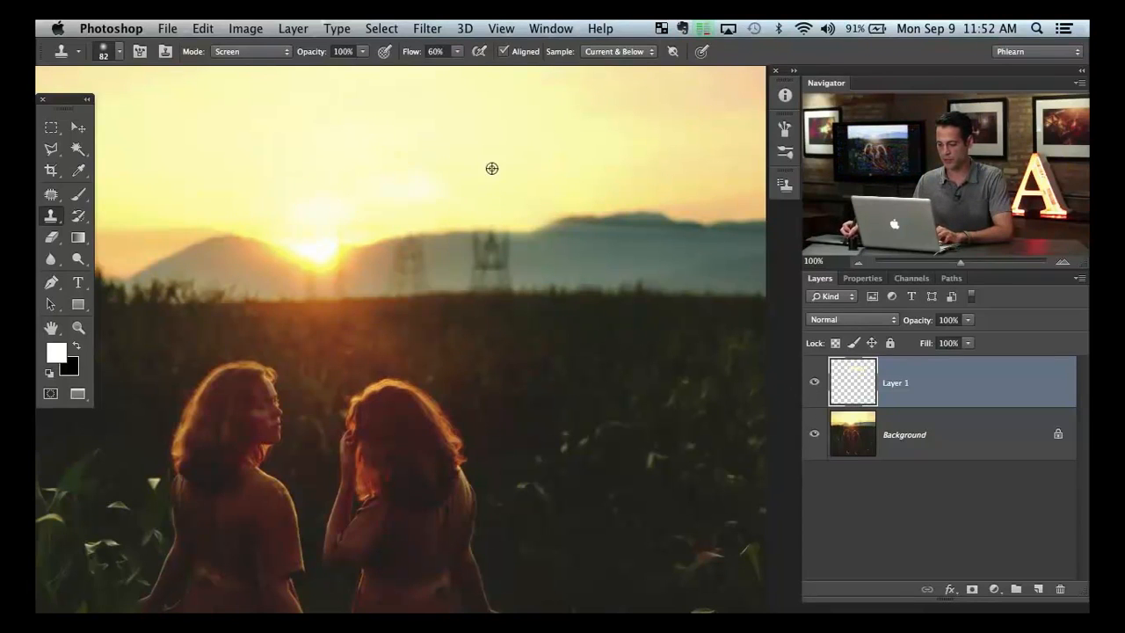
Try to clone hillside over the base of the right tower with the Clone Stamp in Screen mode.
alt+click(557, 264)
mouse_move(510, 261)
mouse_down()
mouse_move(486, 256)
mouse_move(502, 258)
mouse_move(492, 270)
mouse_move(502, 238)
mouse_move(497, 259)
mouse_move(477, 243)
mouse_move(497, 259)
mouse_up()
key(super+z)
key(super+z)
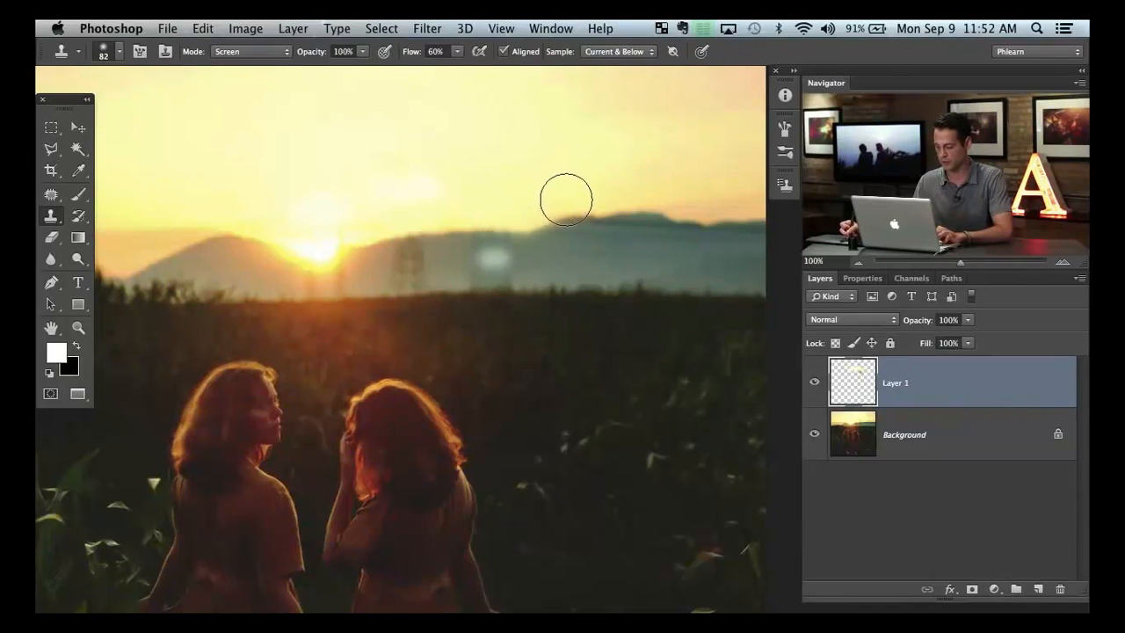
key(super+z)
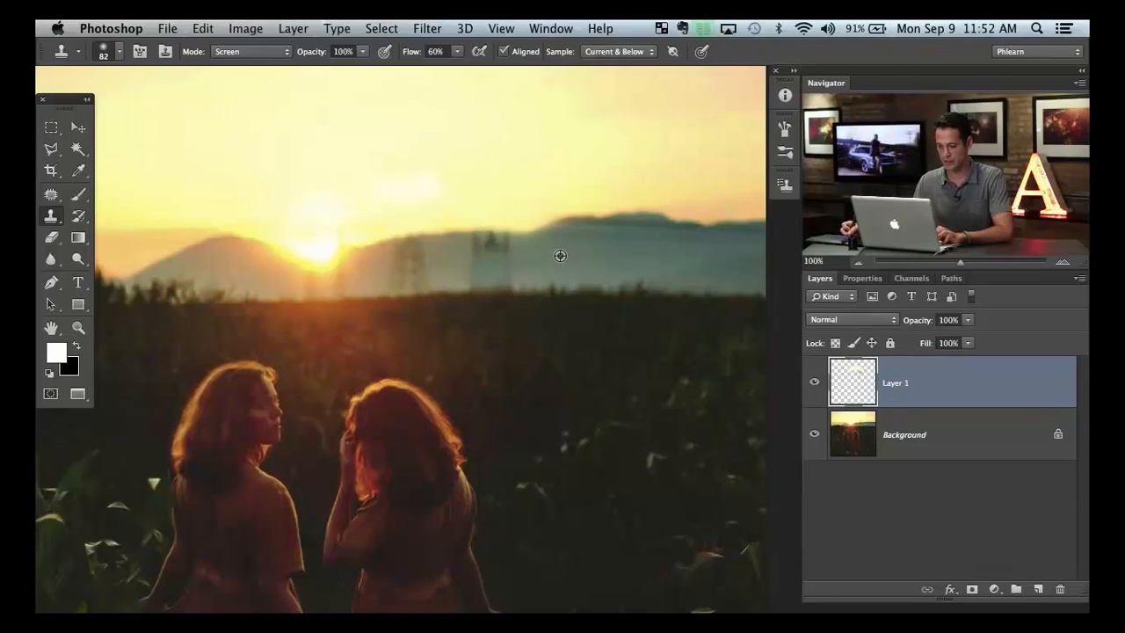
Set the Clone Stamp's blend mode to Normal.
click(249, 55)
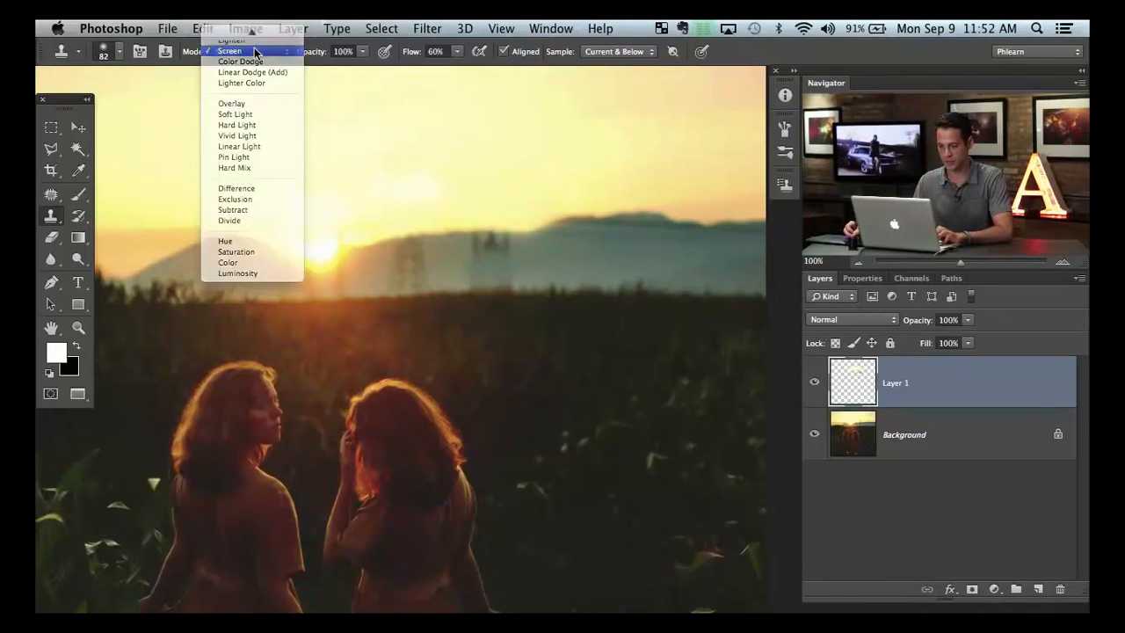
click(251, 55)
click(253, 51)
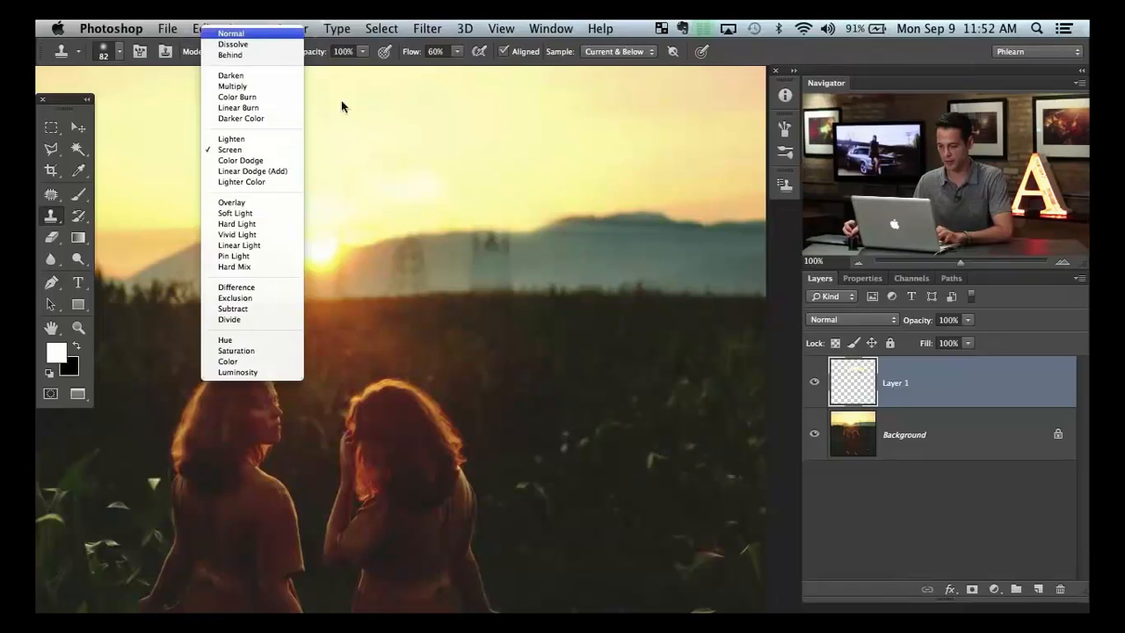
key(Return)
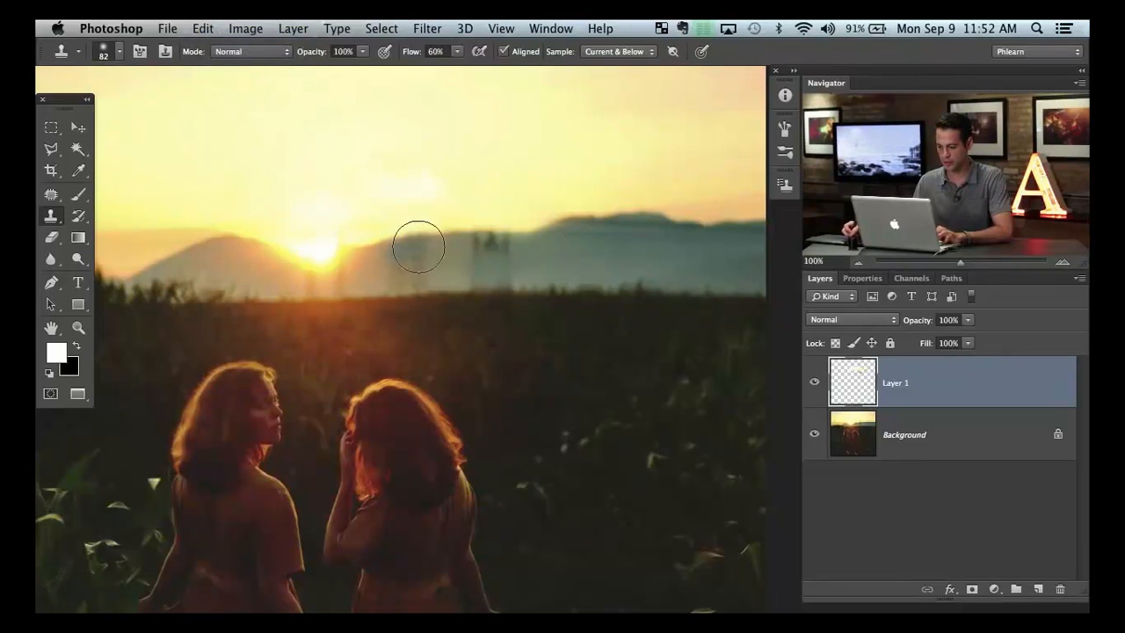
Try to clone hillside over the base of the middle tower in Normal mode.
mouse_move(418, 246)
mouse_down()
mouse_move(404, 274)
mouse_move(463, 257)
mouse_move(393, 256)
mouse_move(410, 253)
mouse_move(388, 282)
mouse_move(414, 255)
mouse_move(416, 275)
mouse_move(566, 262)
mouse_move(466, 282)
mouse_move(431, 258)
mouse_move(386, 264)
mouse_move(437, 247)
mouse_move(375, 270)
mouse_up()
alt+click(448, 266)
key(super+z)
Sample the hillside on both sides of the middle tower and clone it over the tower's base.
alt+click(437, 254)
alt+click(466, 282)
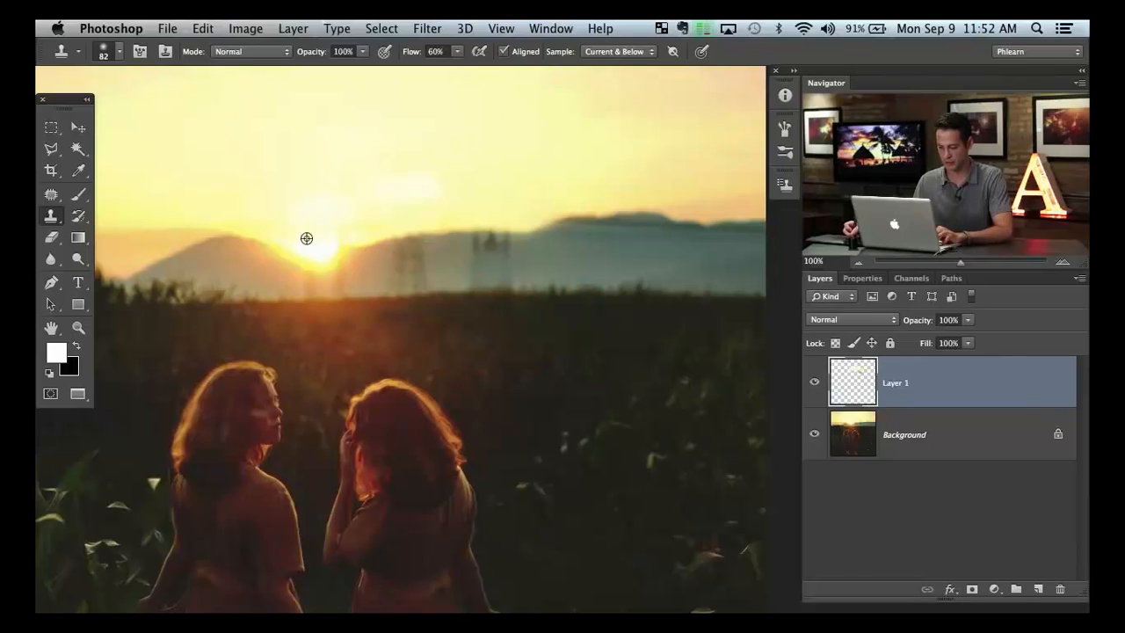
alt+click(523, 304)
drag(424, 315, 444, 353)
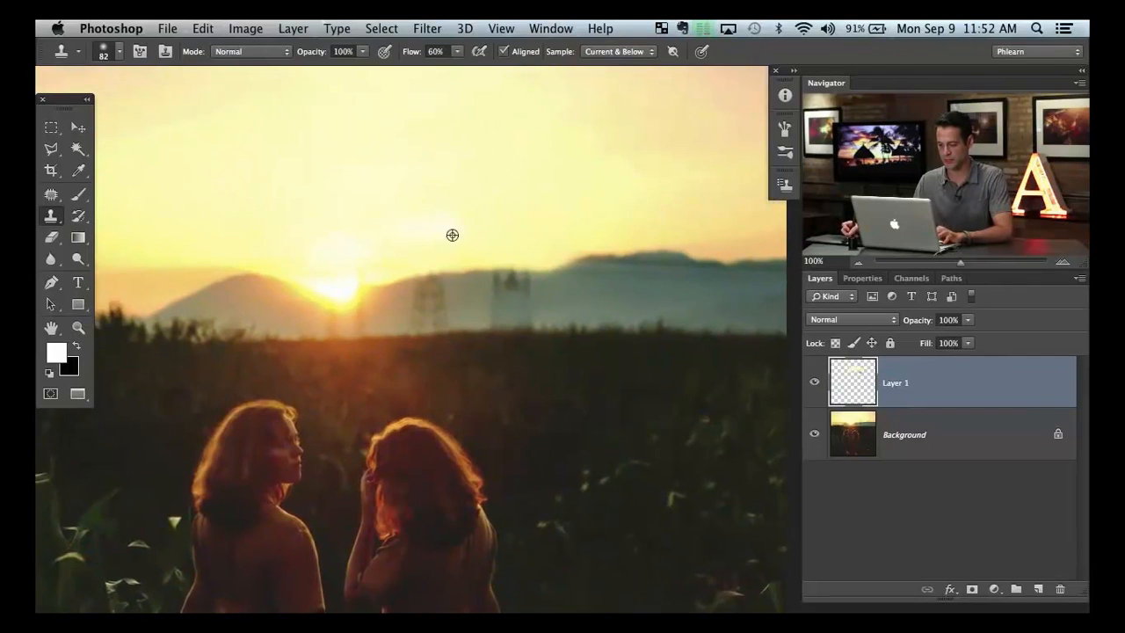
alt+click(470, 304)
click(431, 296)
mouse_move(433, 296)
mouse_down()
mouse_move(407, 301)
mouse_move(424, 292)
mouse_move(408, 317)
mouse_move(388, 306)
mouse_move(410, 312)
mouse_move(399, 326)
mouse_move(417, 317)
mouse_move(404, 303)
mouse_move(440, 288)
mouse_move(429, 313)
mouse_up()
alt+click(388, 305)
alt+click(403, 303)
alt+click(464, 309)
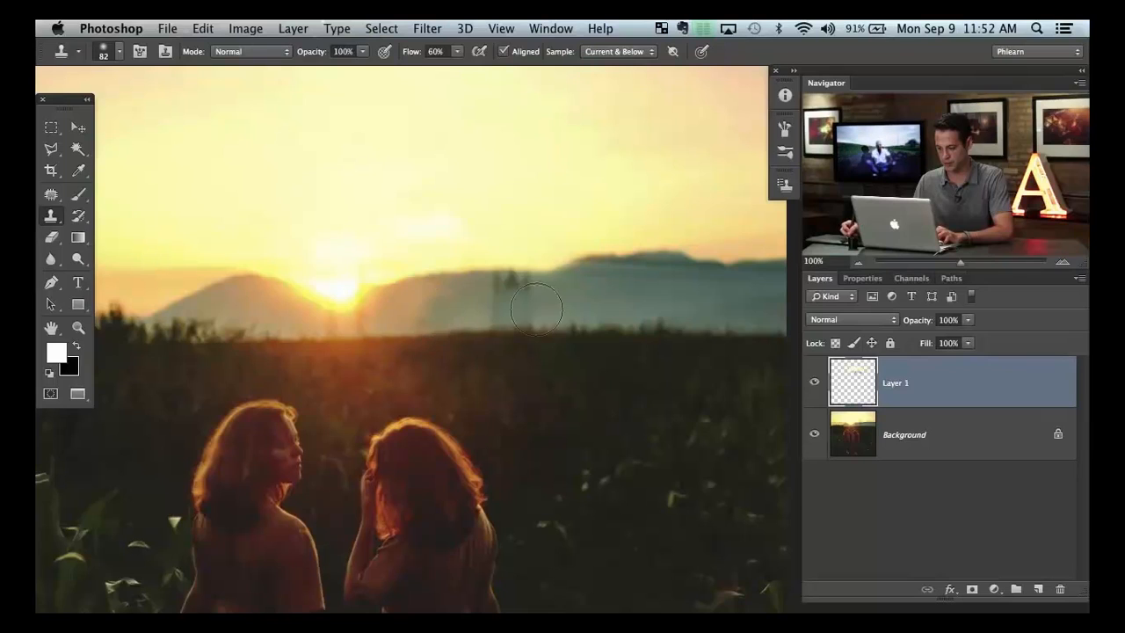
Hide Layer 1 and create a new empty layer above it.
click(815, 386)
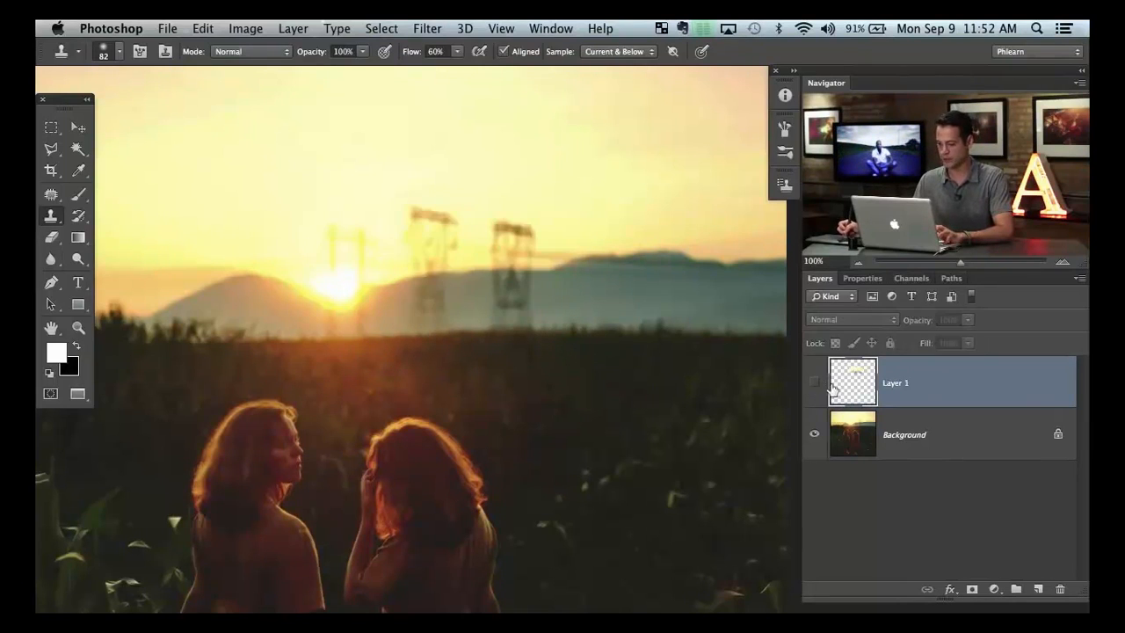
key(alt+shift+super+n)
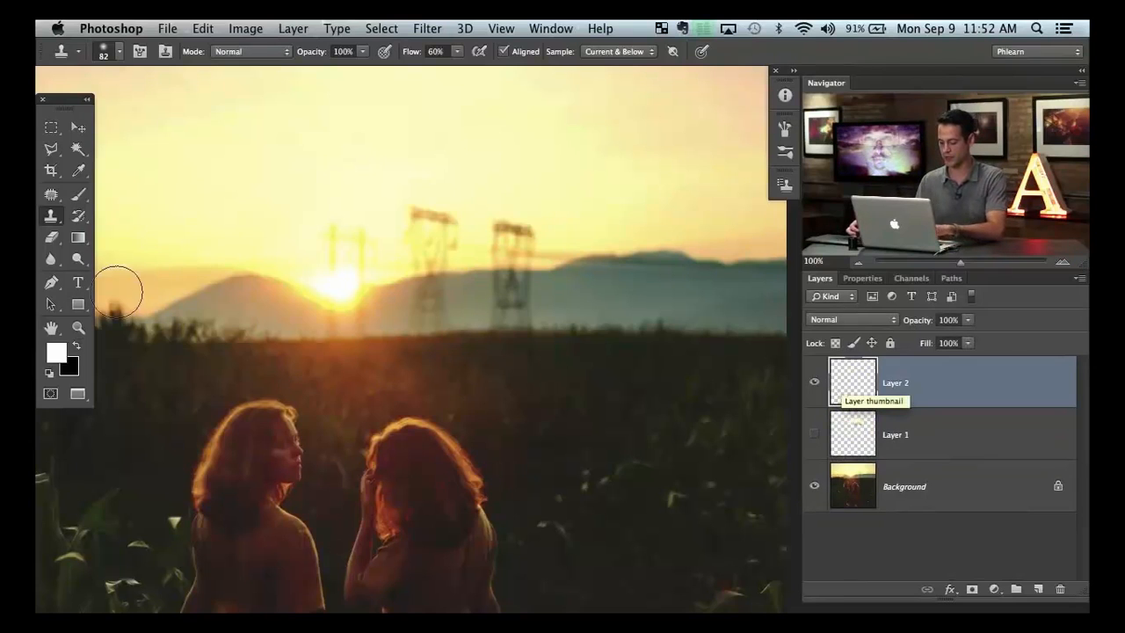
Switch to the Healing Brush and set its sampling to Current & Below.
key(j)
click(54, 199)
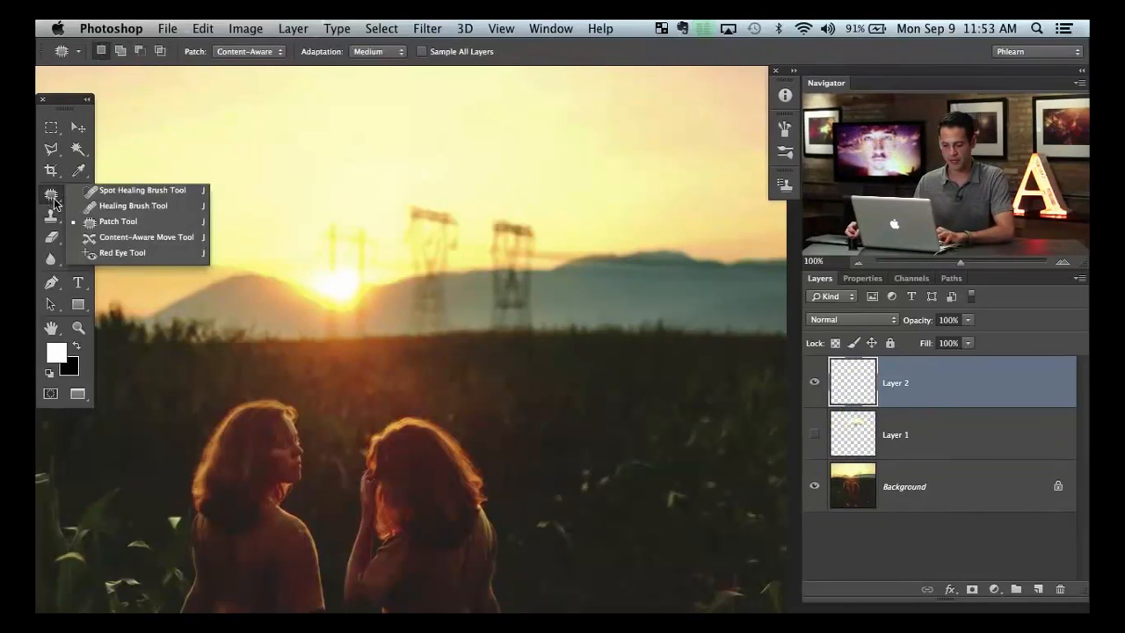
click(123, 205)
click(567, 52)
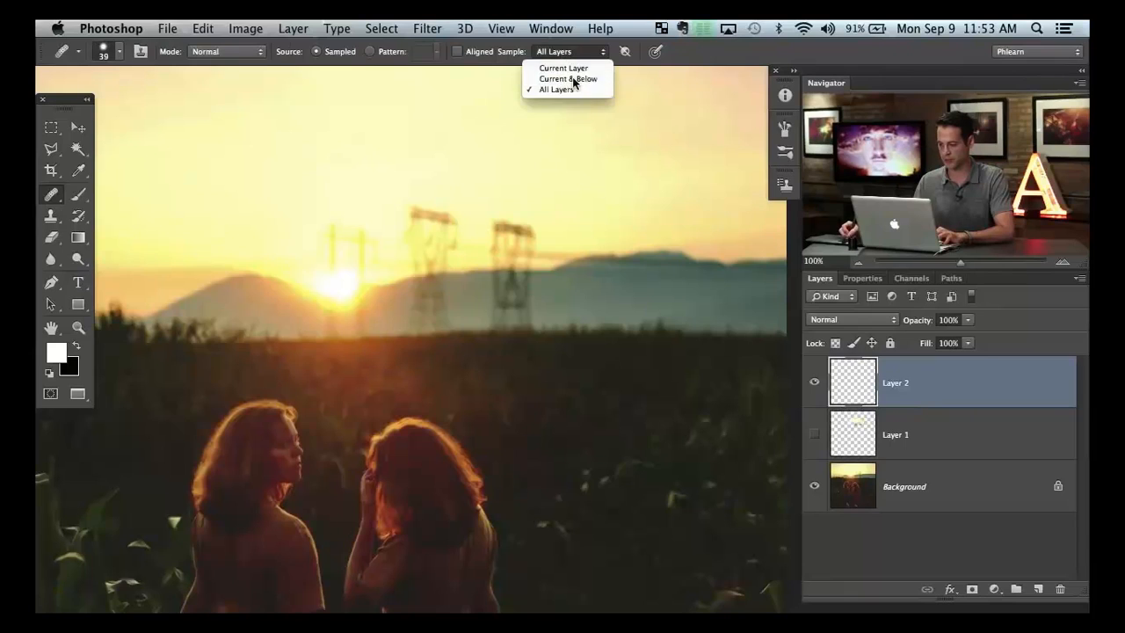
click(567, 79)
Heal the upper parts of the middle, right and sunlit towers with samples of clear sky.
alt+click(489, 180)
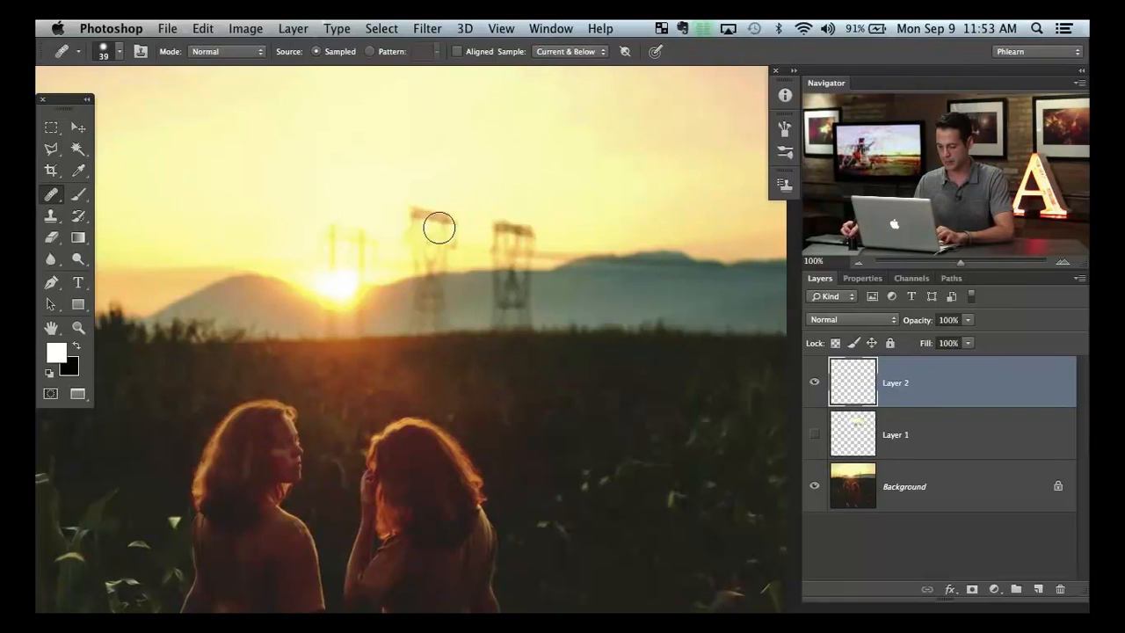
mouse_move(442, 230)
mouse_down()
mouse_move(412, 217)
mouse_move(405, 239)
mouse_move(434, 228)
mouse_move(424, 249)
mouse_move(443, 240)
mouse_move(411, 251)
mouse_move(454, 242)
mouse_move(441, 262)
mouse_up()
mouse_move(498, 233)
mouse_down()
mouse_move(510, 236)
mouse_move(498, 224)
mouse_move(492, 251)
mouse_move(524, 260)
mouse_move(497, 263)
mouse_up()
alt+click(545, 193)
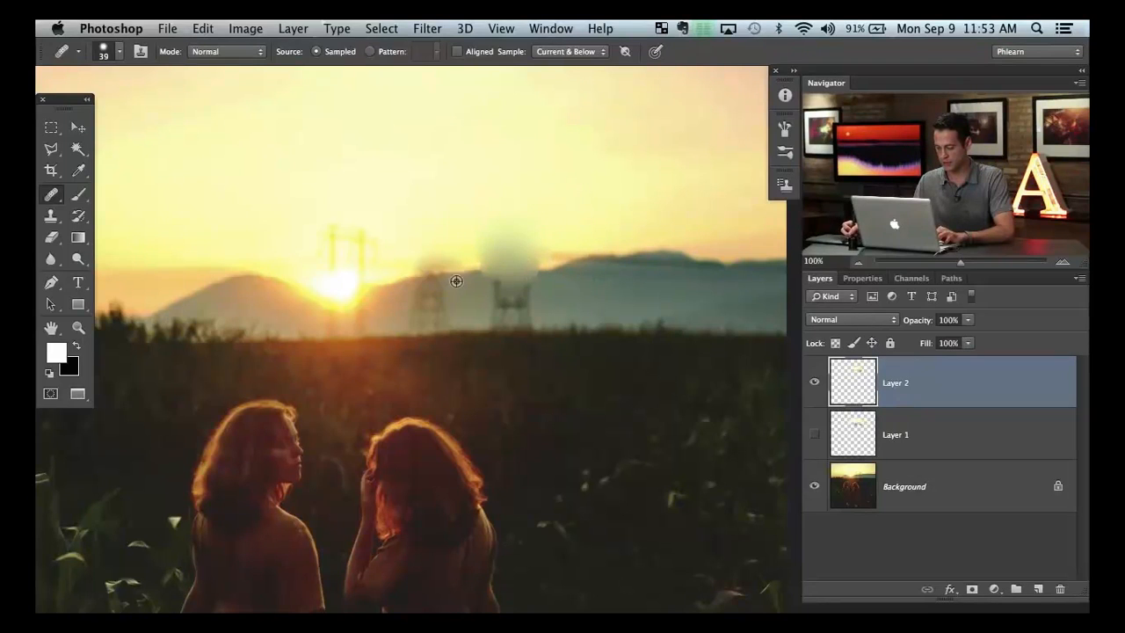
alt+click(420, 190)
mouse_move(352, 235)
mouse_down()
mouse_move(354, 256)
mouse_move(334, 219)
mouse_move(335, 256)
mouse_up()
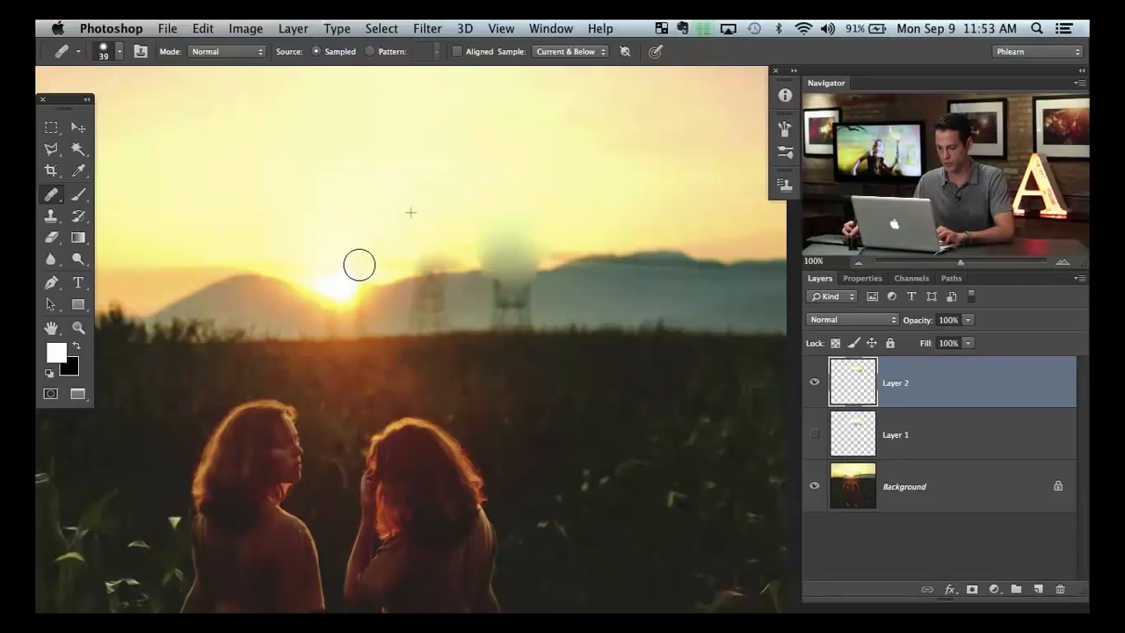
Heal a small patch of the dark field to the right of the two women.
drag(439, 353, 357, 196)
alt+click(477, 289)
drag(527, 277, 545, 274)
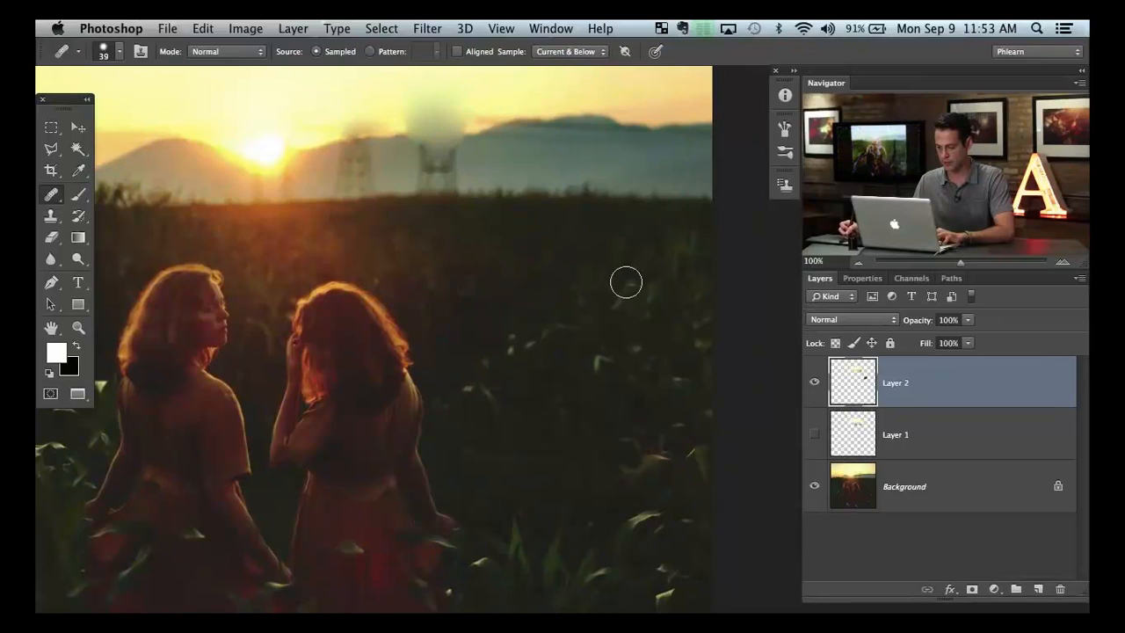
Heal the base of the right tower with texture sampled from the nearby hillside, and undo the last stroke.
drag(433, 283, 460, 394)
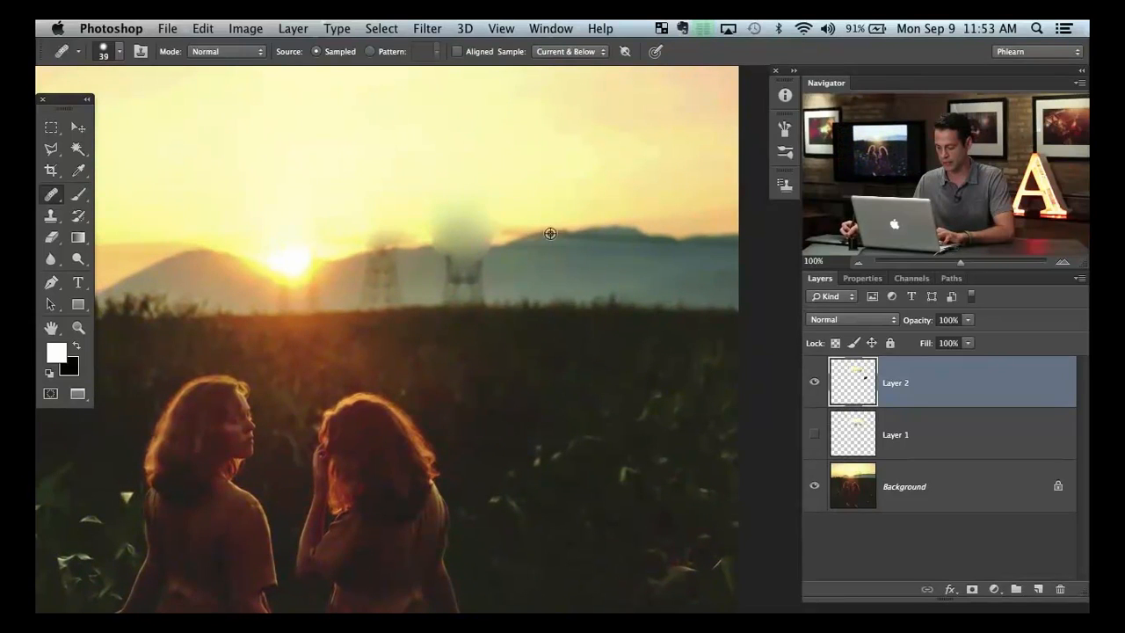
alt+click(573, 274)
drag(593, 231, 597, 226)
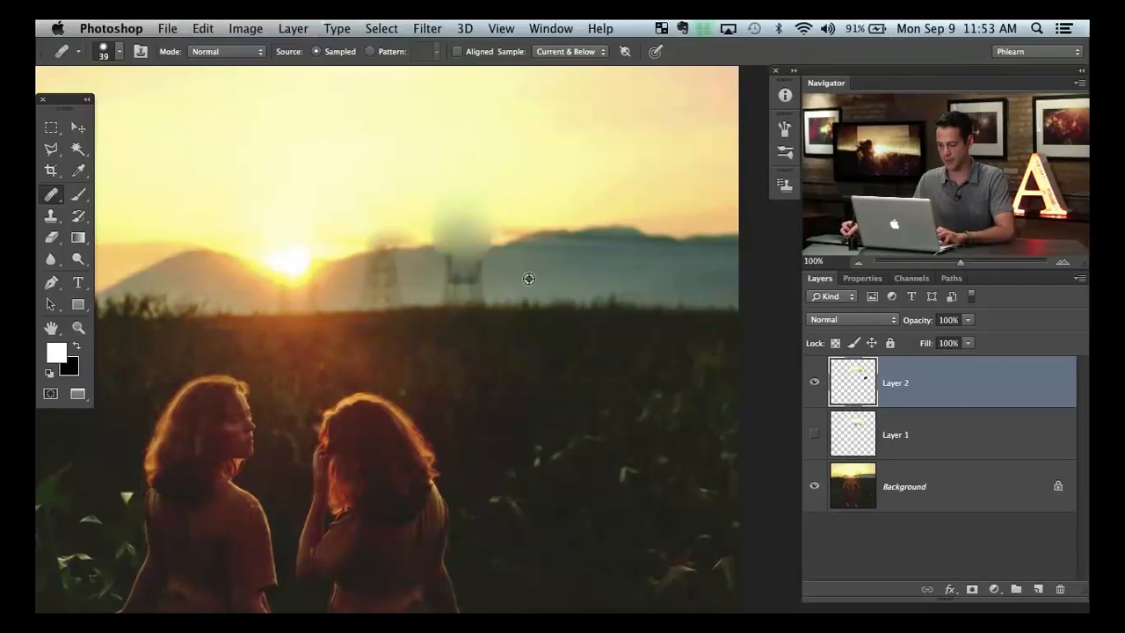
mouse_move(483, 260)
mouse_down()
mouse_move(536, 276)
mouse_move(492, 273)
mouse_up()
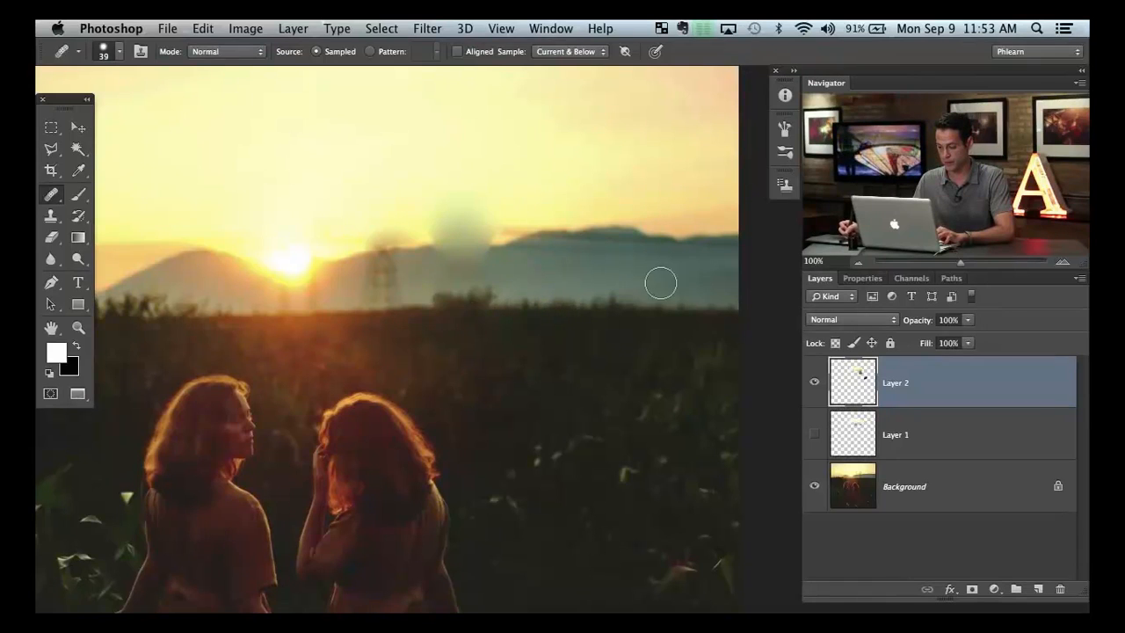
key(super+z)
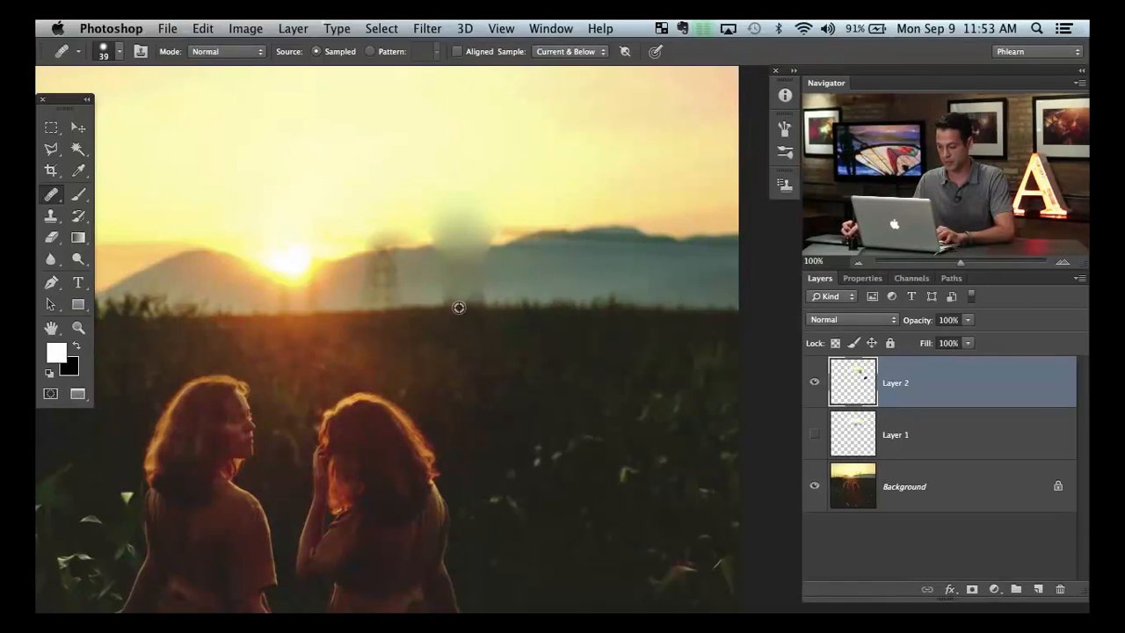
Heal the base of the middle tower with hillside texture, undoing the first attempt and painting over it again.
drag(417, 380, 477, 394)
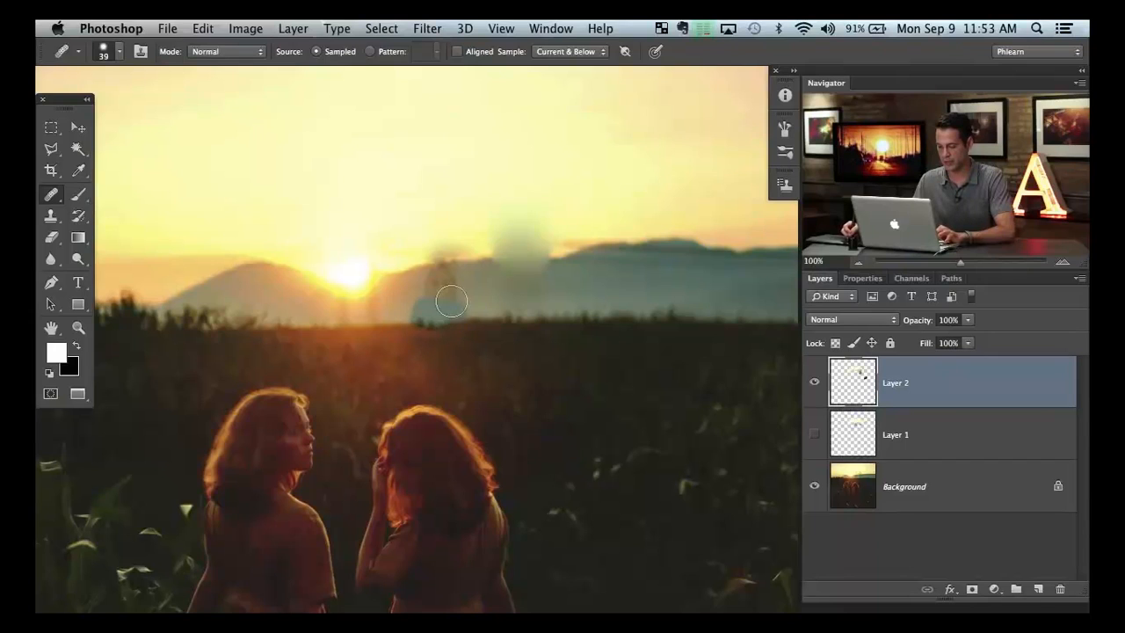
drag(448, 289, 439, 272)
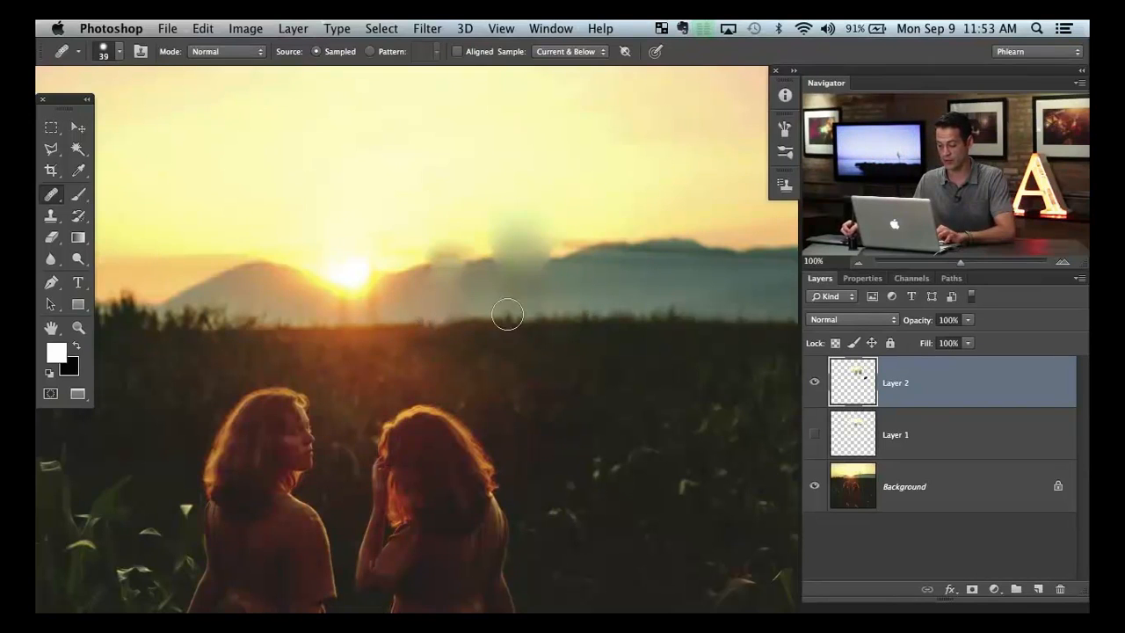
key(super+z)
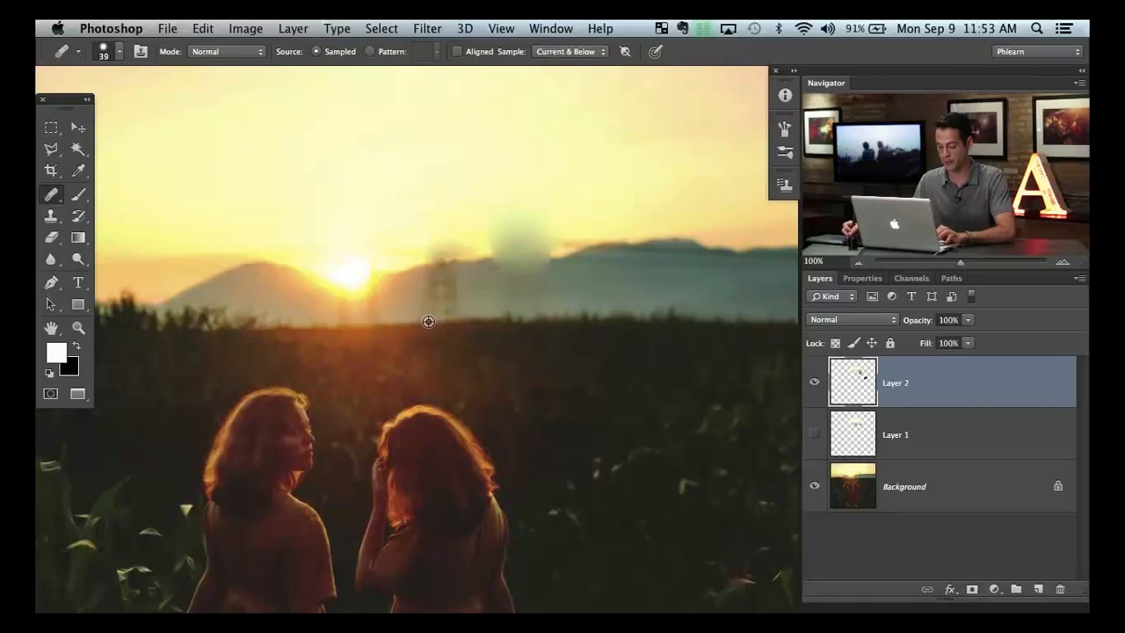
mouse_move(422, 322)
mouse_down()
mouse_move(456, 318)
mouse_move(451, 302)
mouse_move(430, 299)
mouse_move(452, 276)
mouse_up()
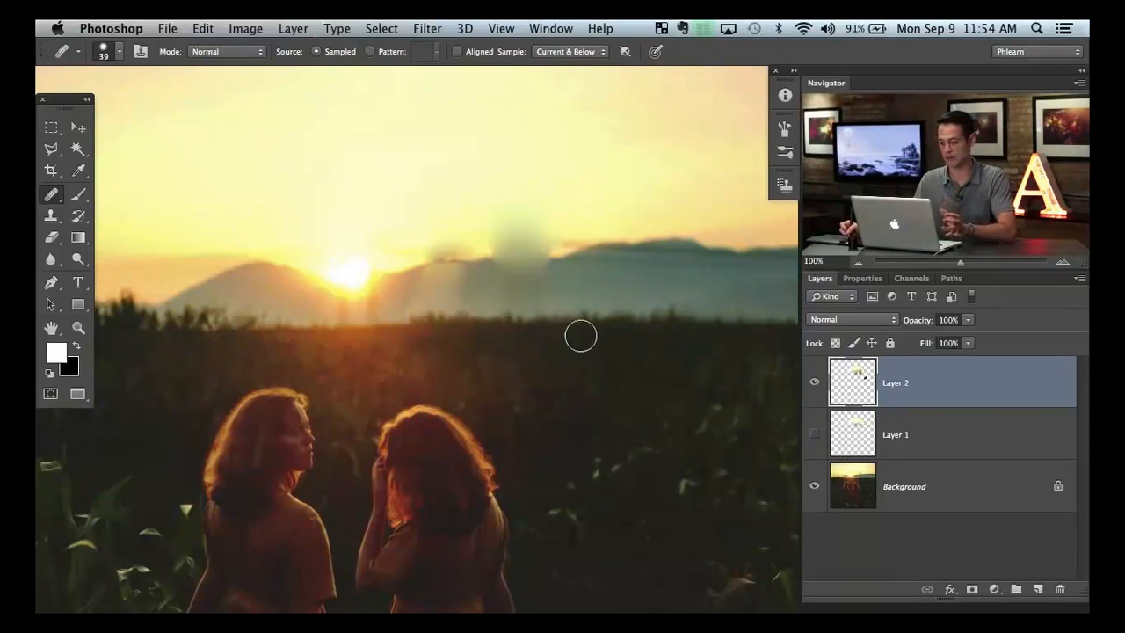
Compare the healing result with the original by toggling Layer 2's visibility, and leave the layer hidden.
click(814, 383)
click(814, 384)
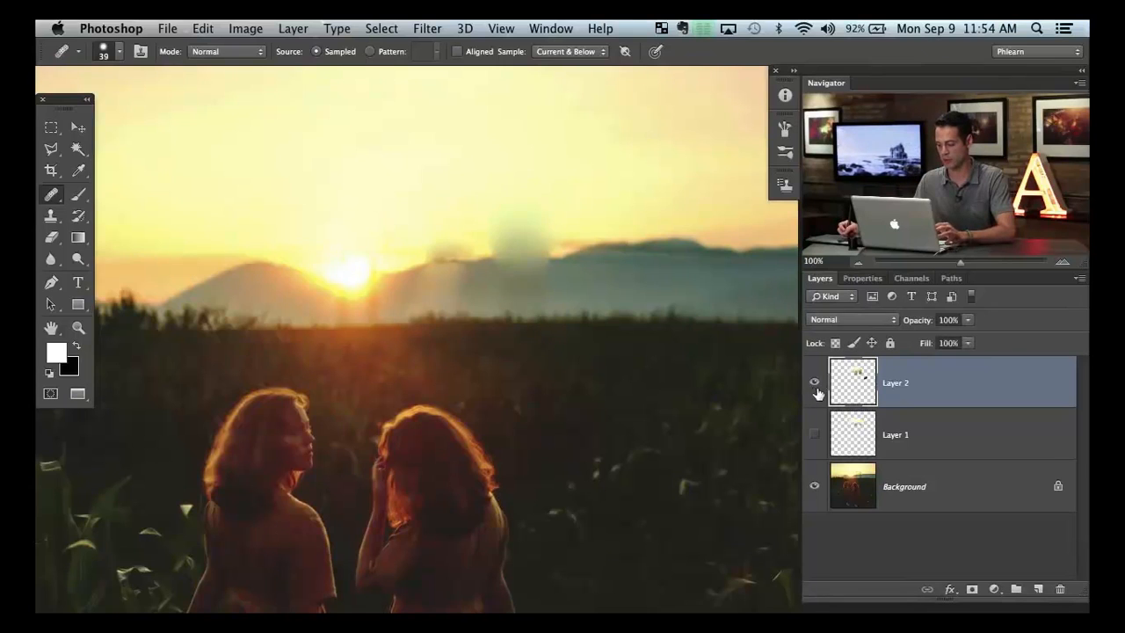
click(815, 383)
click(815, 384)
click(814, 386)
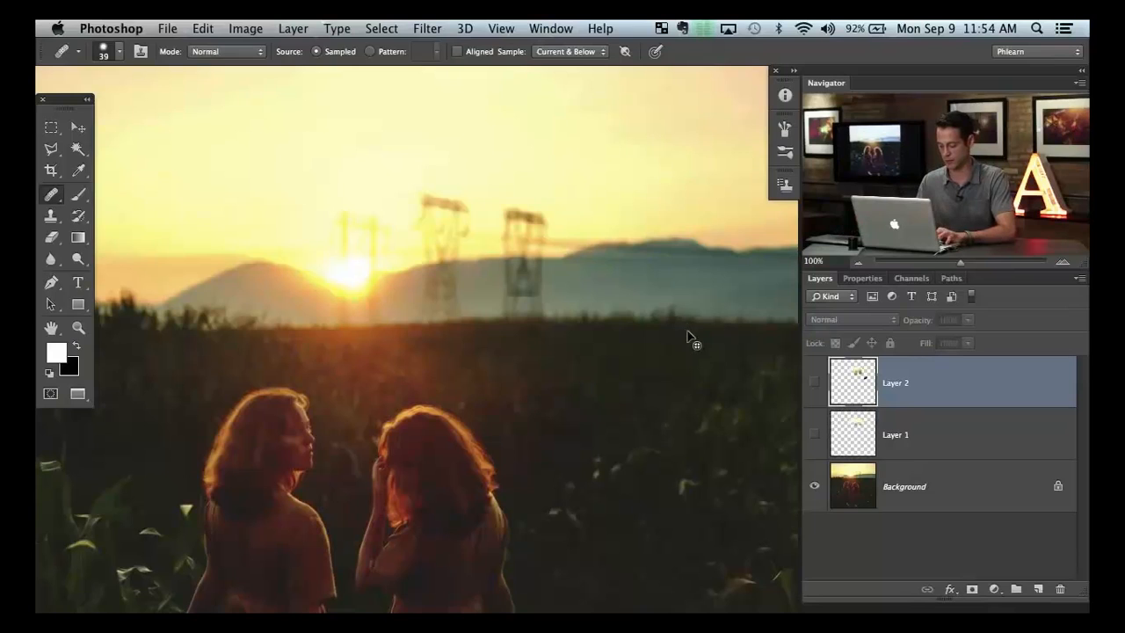
Add a new empty layer above Layer 2 and choose a soft round brush of about 80 px.
key(super+alt+shift+n)
key(b)
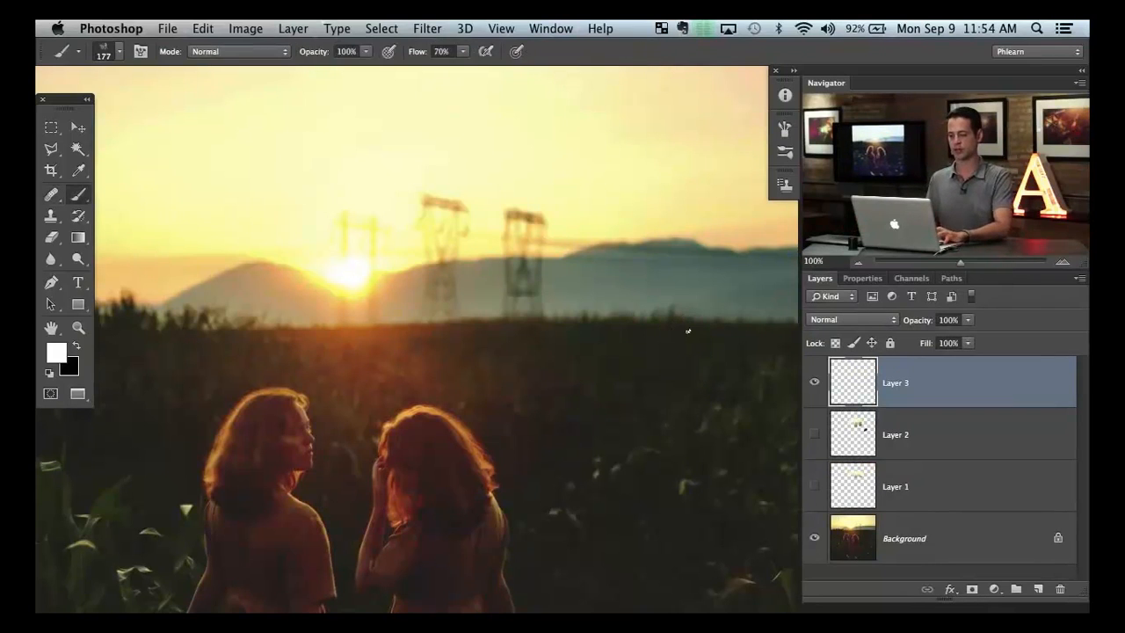
right_click(417, 349)
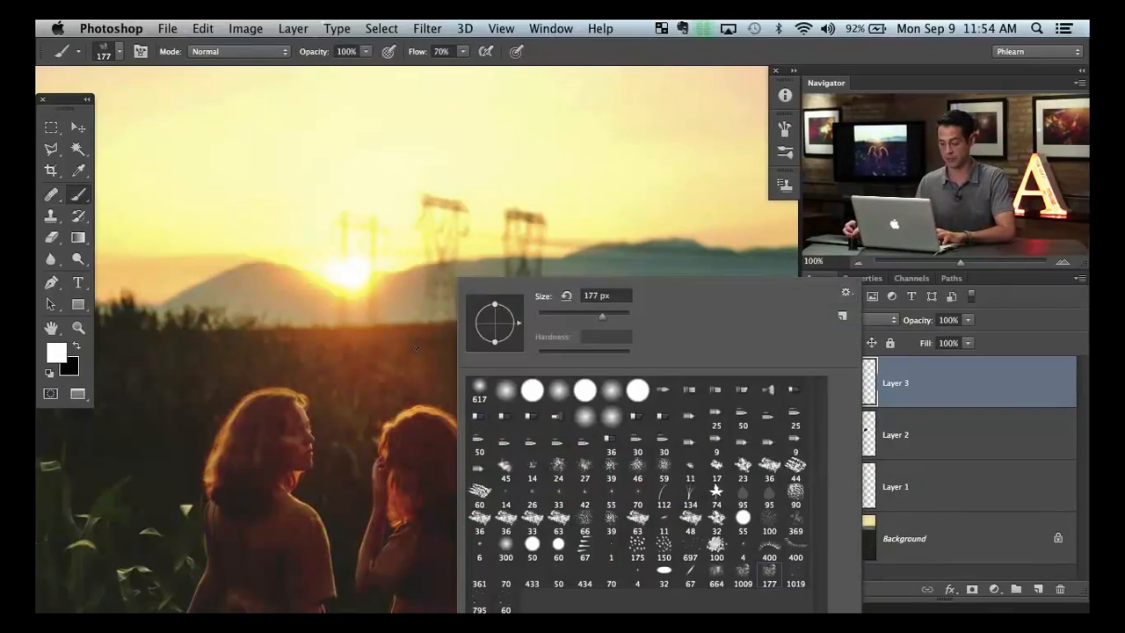
double_click(475, 391)
mouse_move(510, 326)
mouse_down()
mouse_move(397, 305)
mouse_move(255, 306)
mouse_up()
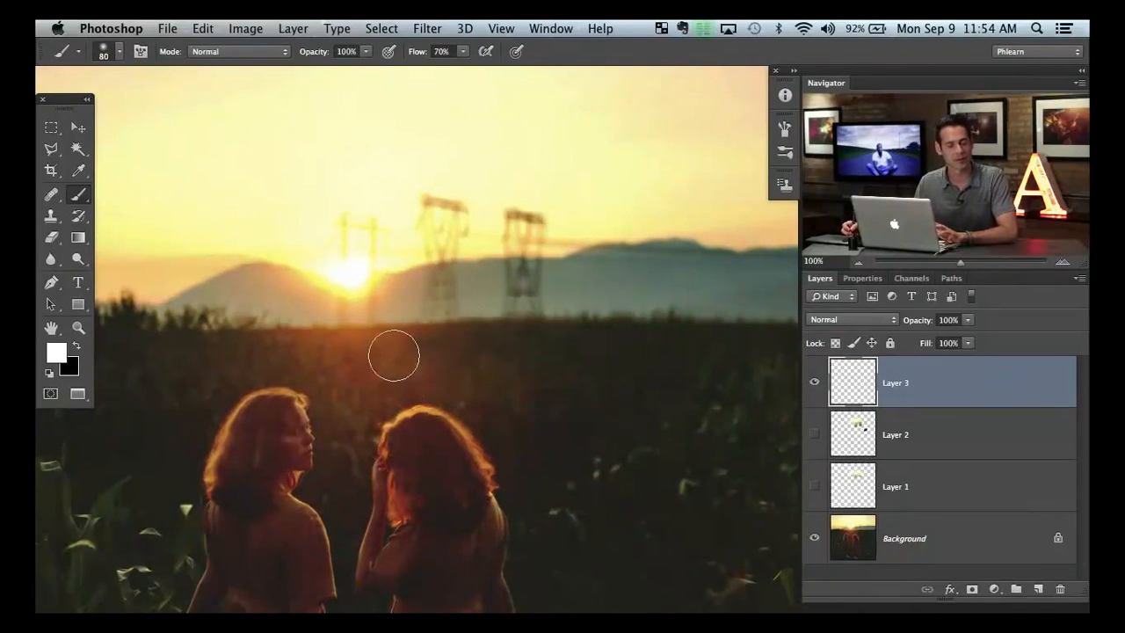
Lower the brush flow to 20% and size the brush to about 96 px for painting over the towers.
drag(421, 379, 416, 407)
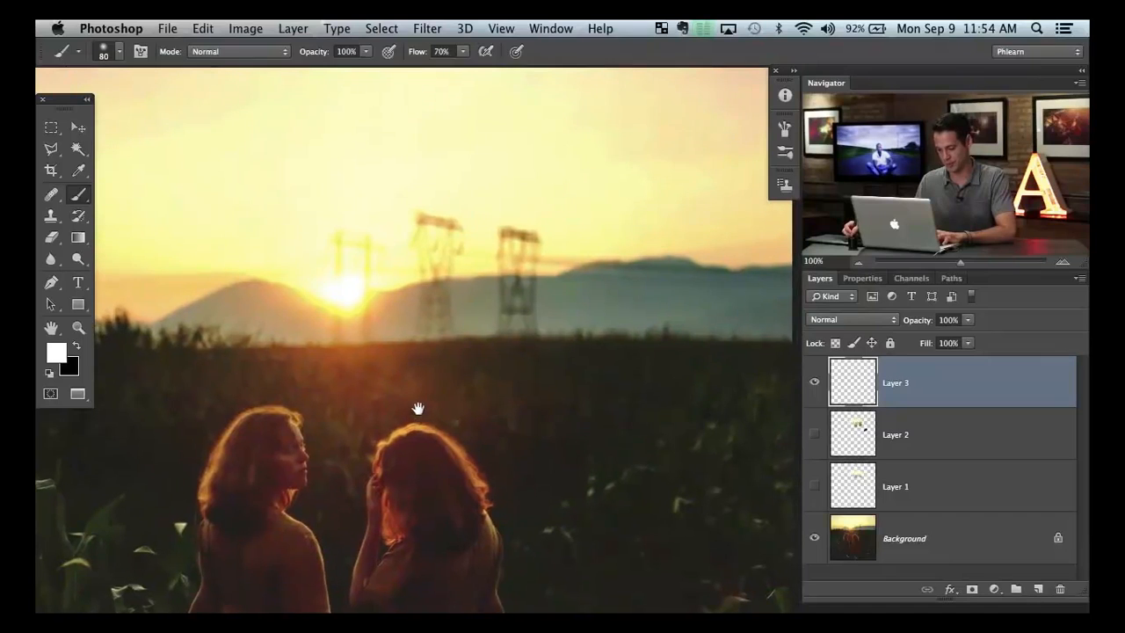
drag(427, 352, 412, 355)
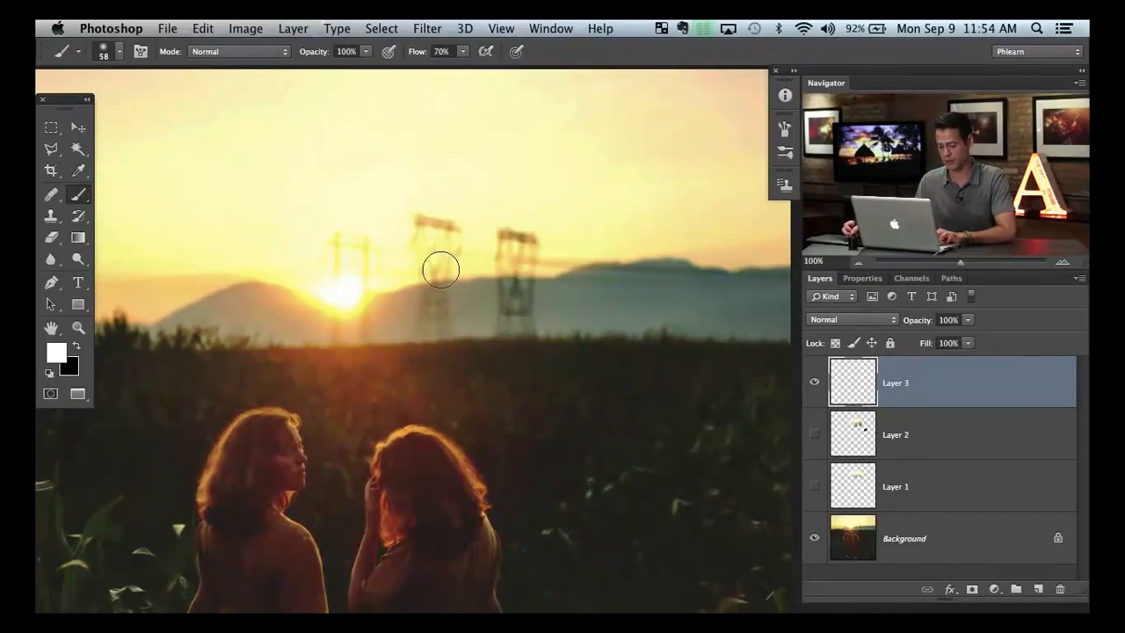
key(shift+2)
drag(401, 271, 406, 280)
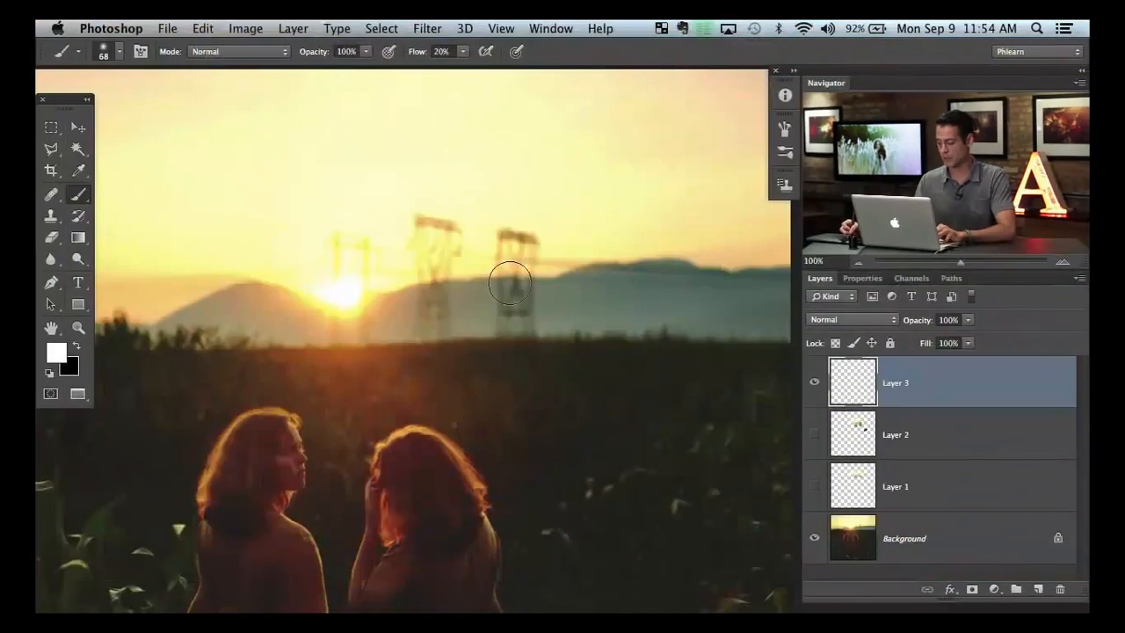
mouse_move(515, 252)
mouse_down()
mouse_move(465, 289)
mouse_move(472, 243)
mouse_up()
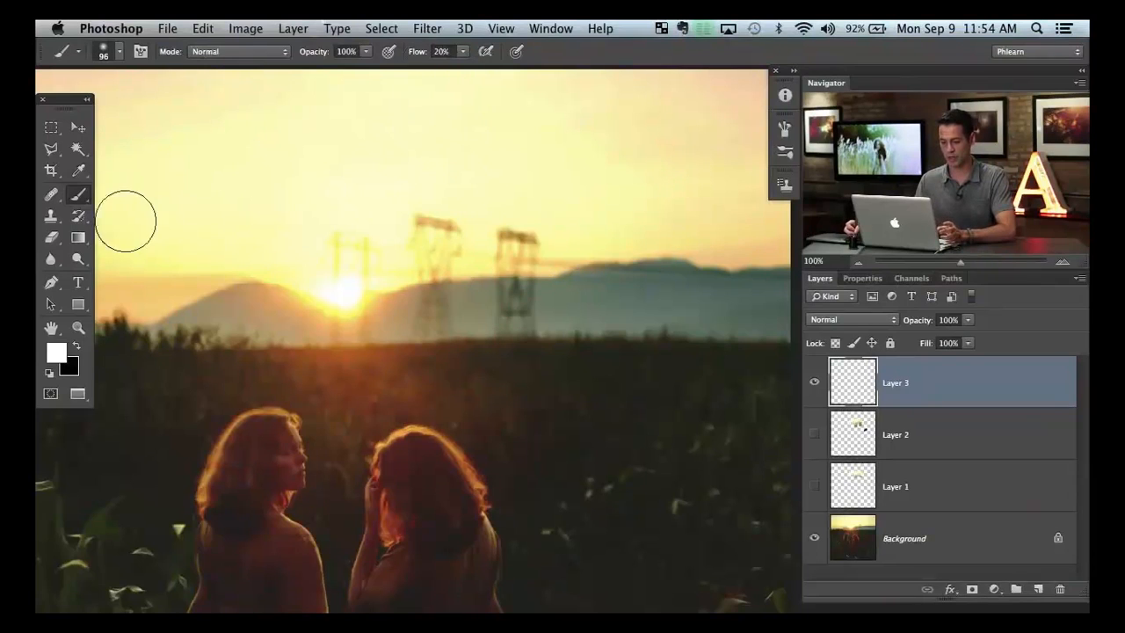
Paint out the upper part of the middle tower with yellow tones sampled from the surrounding sky.
alt+click(465, 255)
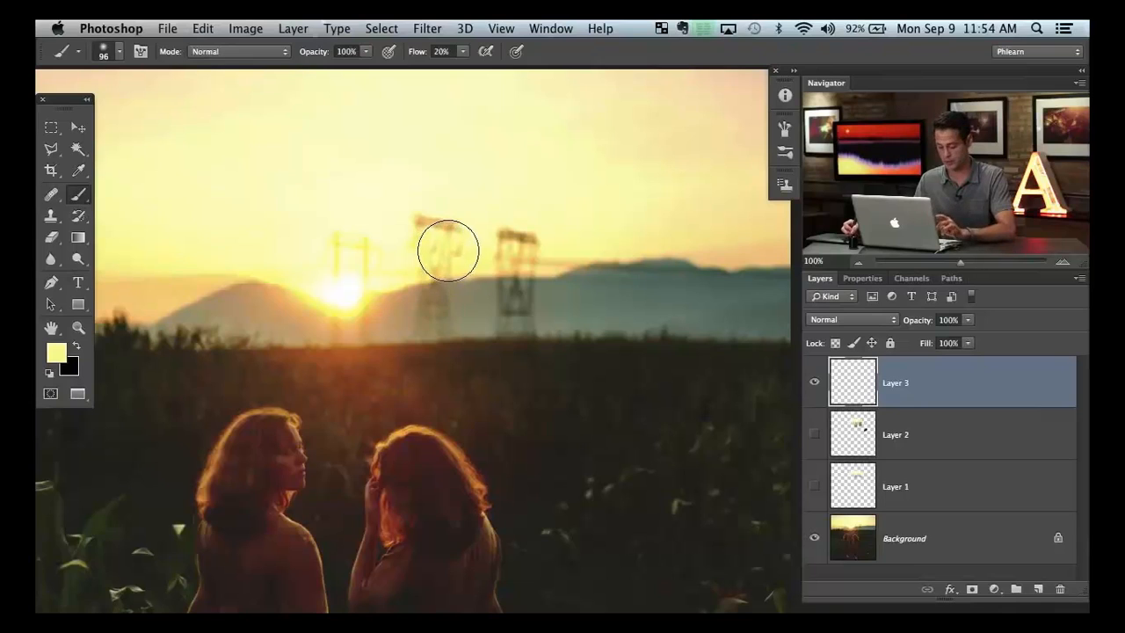
alt+click(469, 249)
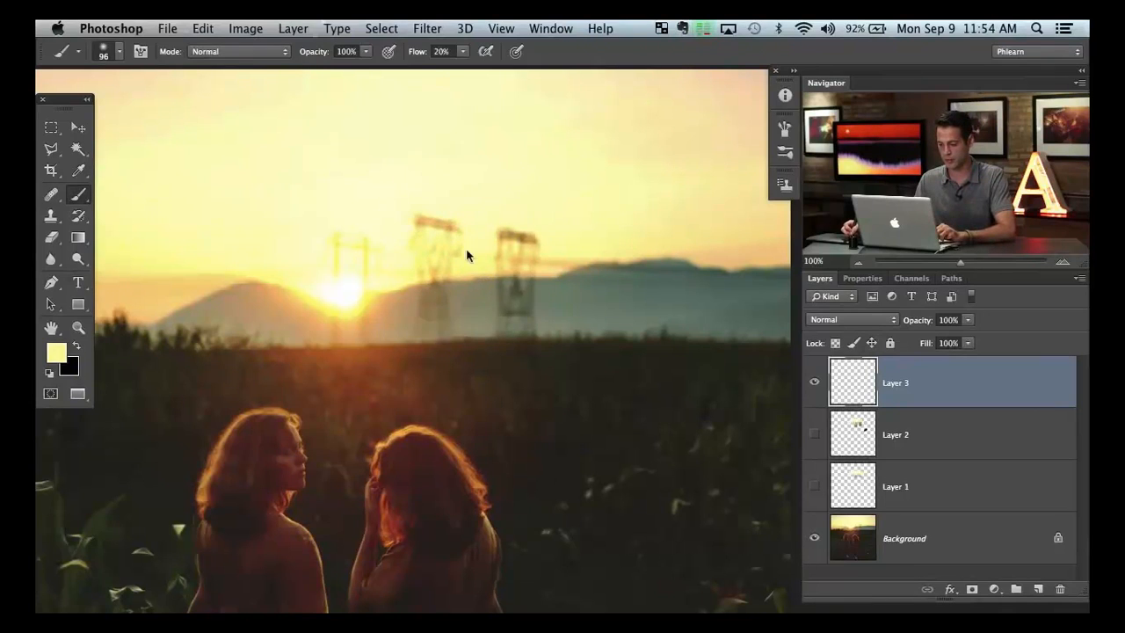
mouse_move(418, 262)
mouse_down()
mouse_move(457, 243)
mouse_move(441, 235)
mouse_move(415, 244)
mouse_move(430, 218)
mouse_up()
alt+click(402, 218)
alt+click(432, 196)
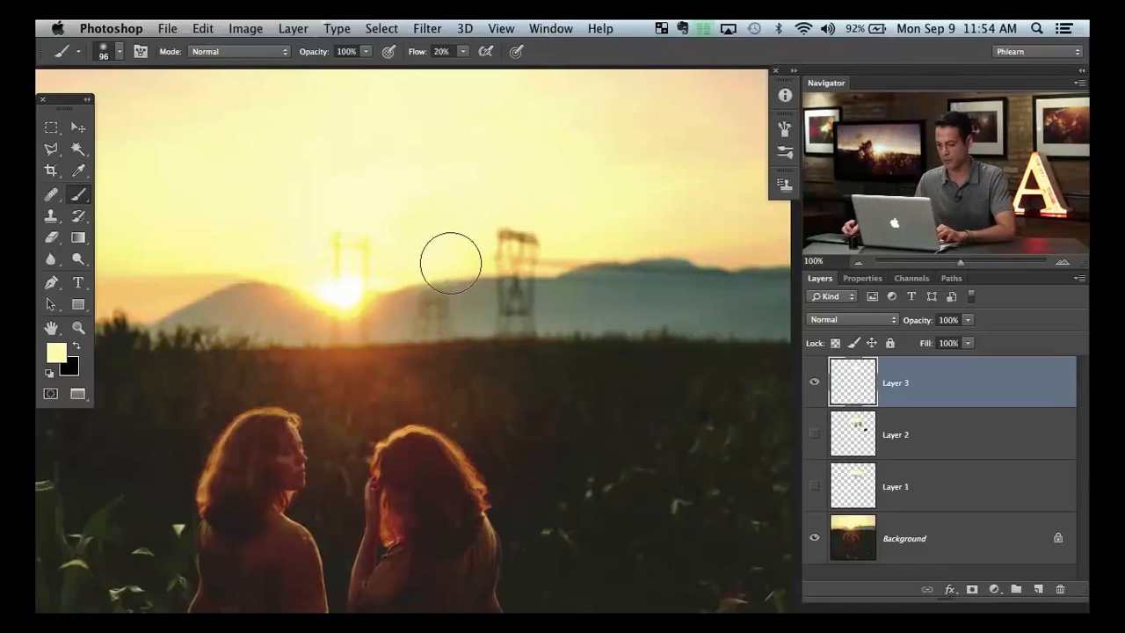
Paint out the top of the right tower and its nearby wires with sampled sky colours.
alt+click(555, 241)
mouse_move(510, 243)
mouse_down()
mouse_move(493, 245)
mouse_move(519, 221)
mouse_move(492, 241)
mouse_move(540, 258)
mouse_move(554, 252)
mouse_move(525, 260)
mouse_up()
alt+click(563, 237)
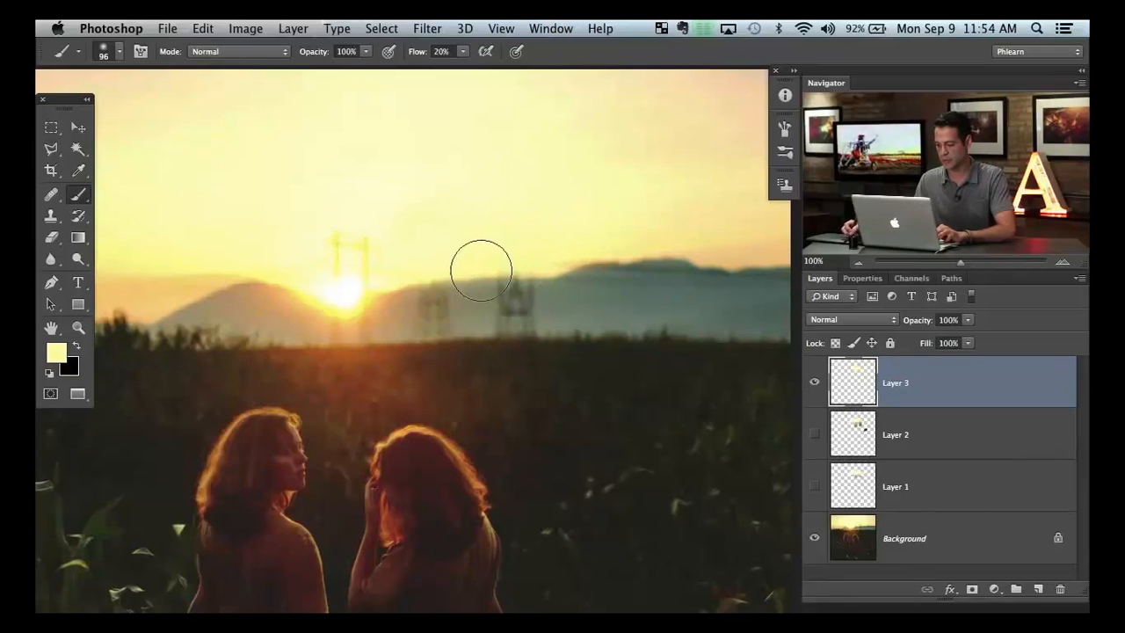
alt+click(459, 238)
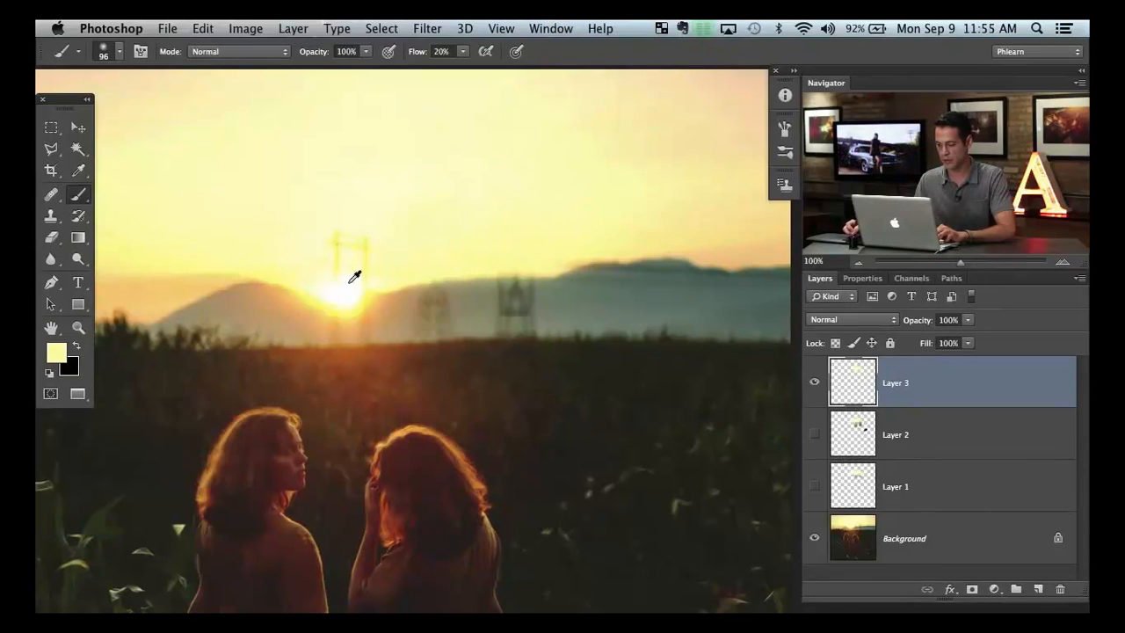
Cover the left tower above the sun with sampled pale yellow sky tones, enlarging the brush to about 146 px.
mouse_move(387, 273)
mouse_down()
mouse_move(362, 276)
mouse_move(372, 239)
mouse_move(354, 263)
mouse_move(358, 247)
mouse_move(333, 249)
mouse_move(361, 244)
mouse_move(369, 259)
mouse_up()
alt+click(384, 263)
alt+click(345, 264)
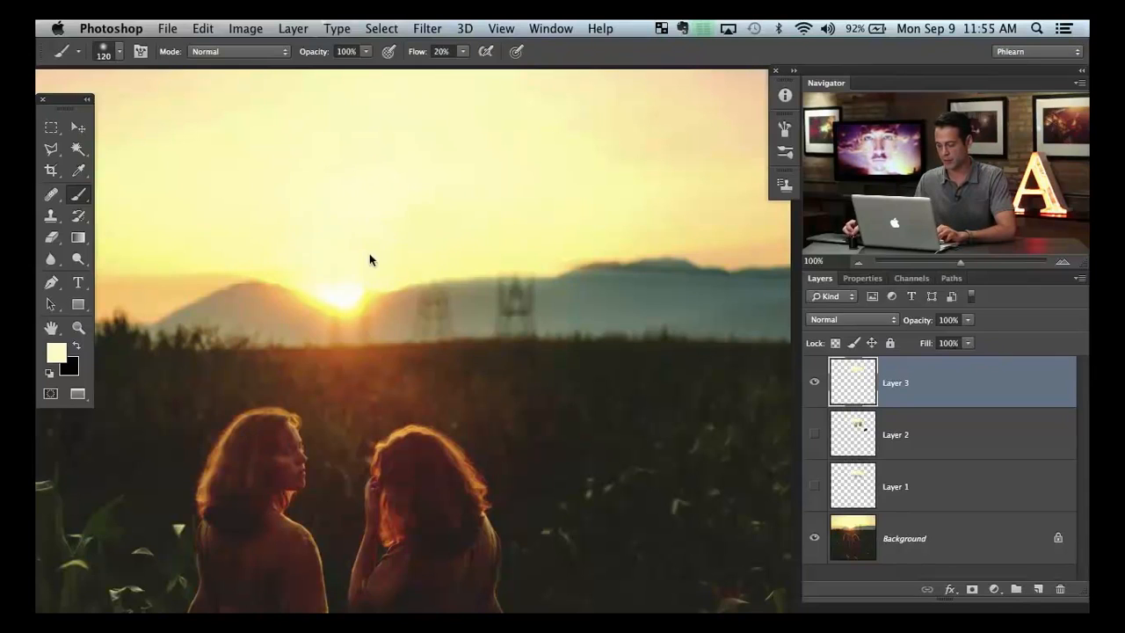
alt+click(338, 231)
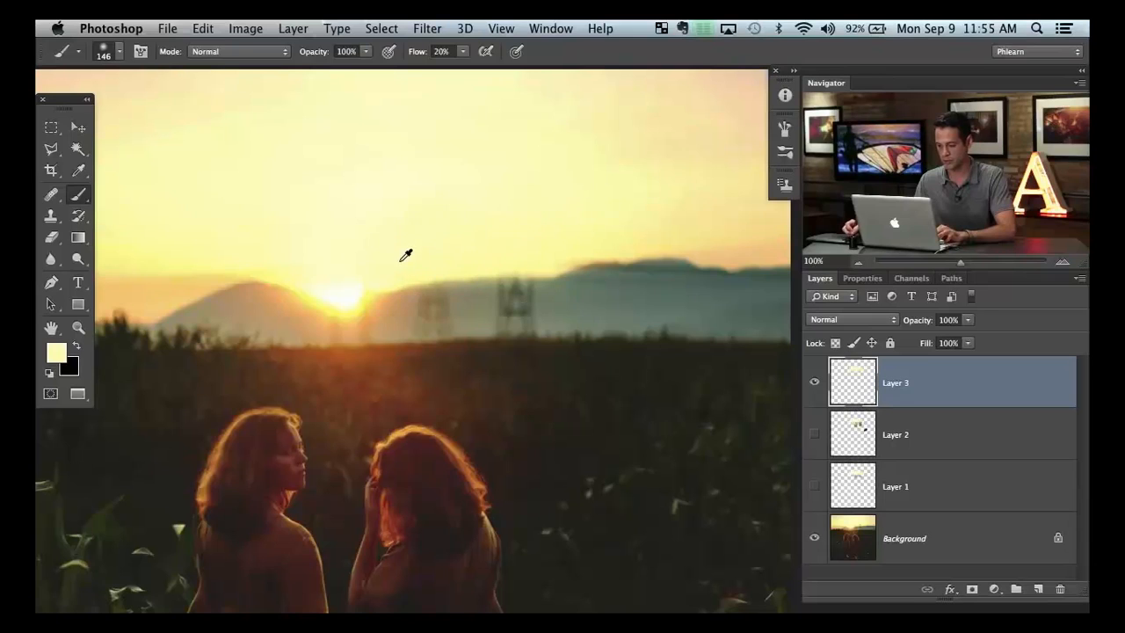
Paint out the base of the middle tower with sampled hillside colours, using a brush of about 69 px.
mouse_move(435, 272)
mouse_down()
mouse_move(396, 281)
mouse_move(410, 314)
mouse_move(422, 306)
mouse_up()
alt+click(460, 294)
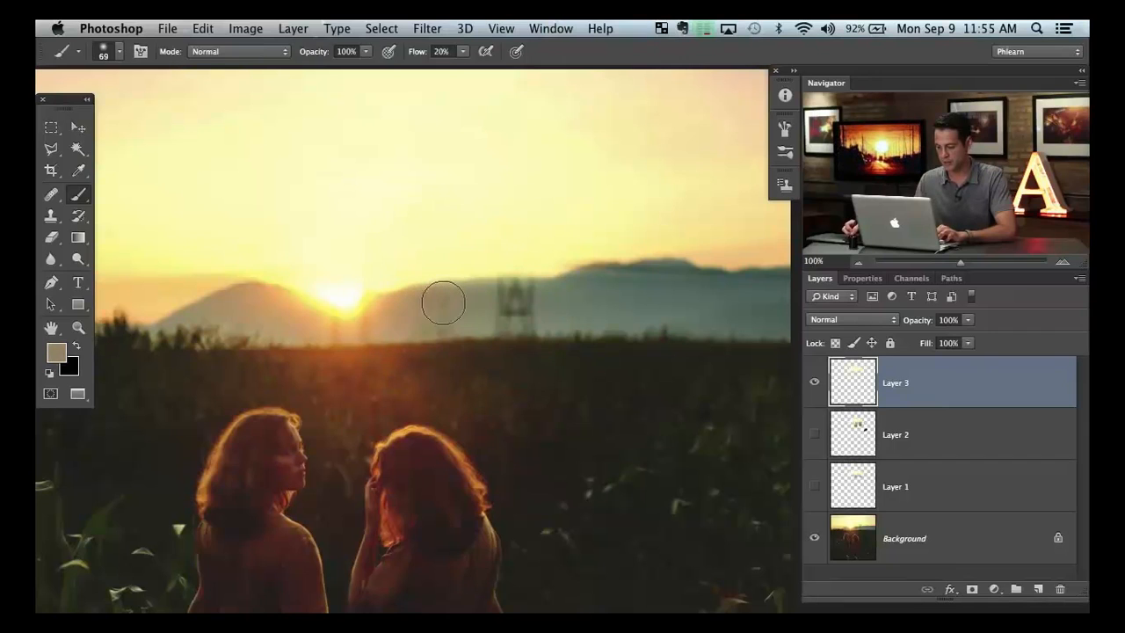
alt+click(417, 318)
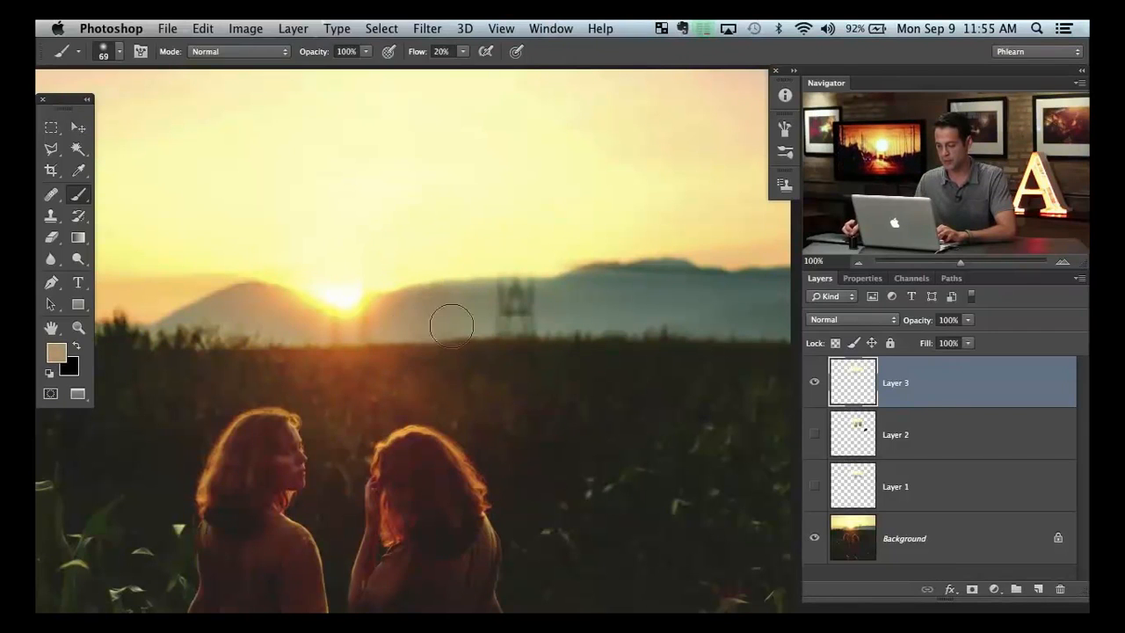
alt+click(449, 325)
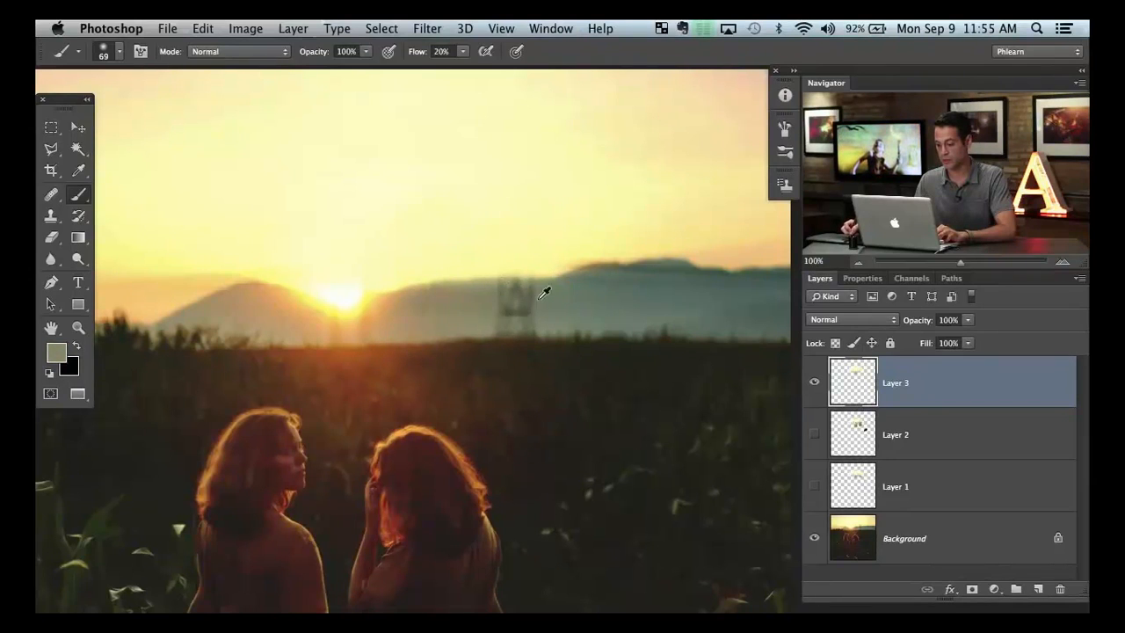
Paint over the base of the right tower and blend the hill around it with grey-green tones sampled nearby.
drag(509, 309, 541, 318)
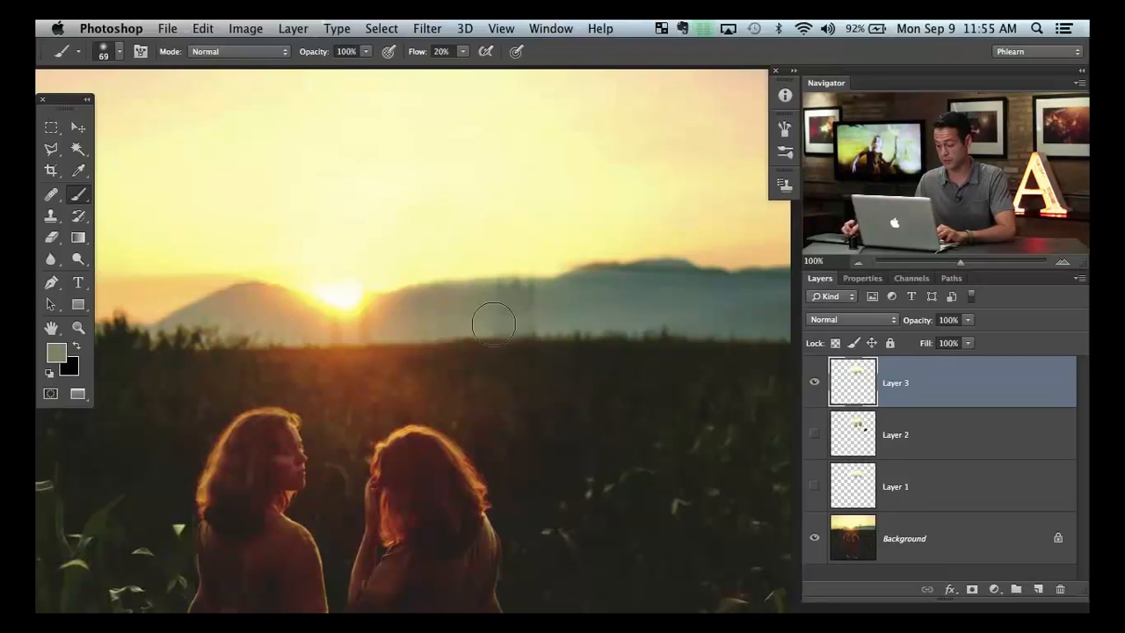
alt+click(557, 301)
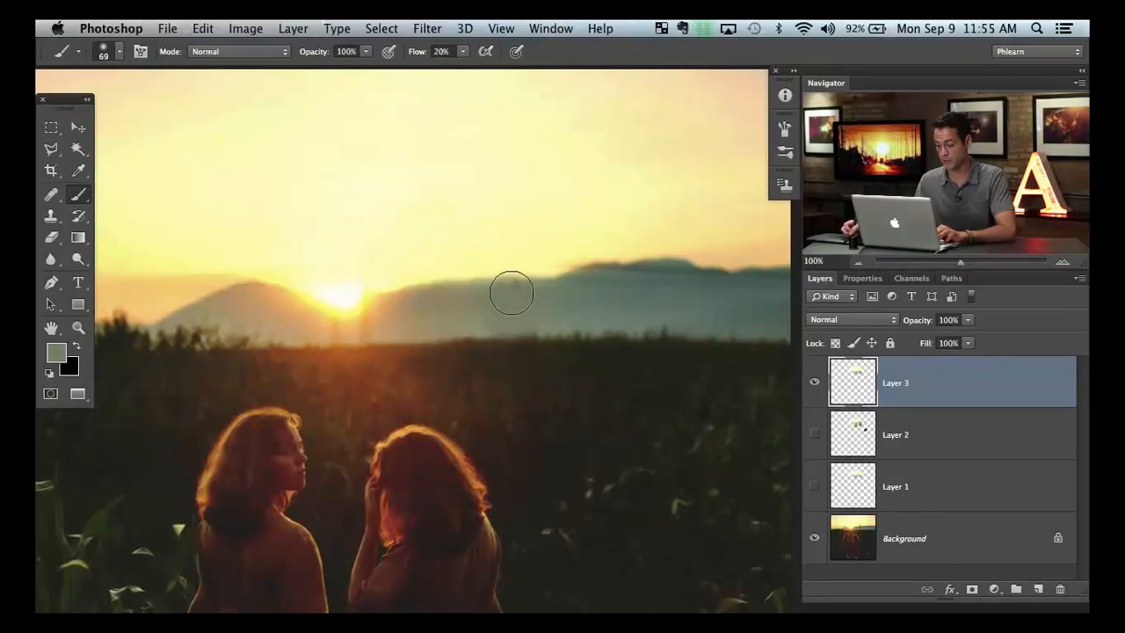
mouse_move(551, 287)
mouse_down()
mouse_move(537, 284)
mouse_move(535, 313)
mouse_move(500, 307)
mouse_up()
alt+click(550, 314)
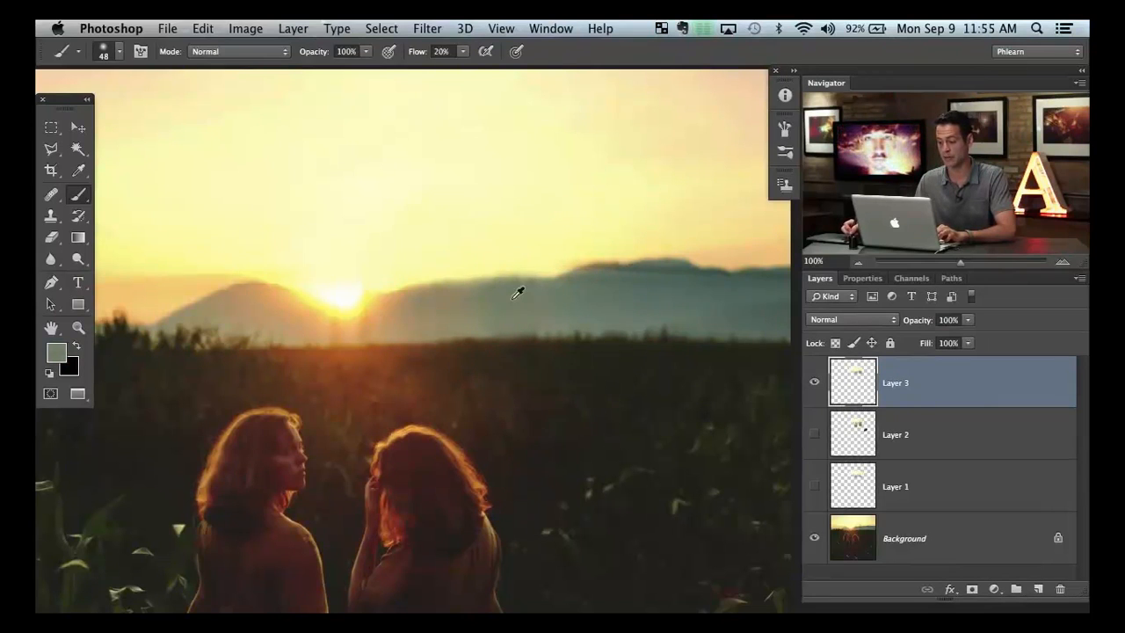
alt+click(470, 290)
mouse_move(482, 289)
mouse_down()
mouse_move(516, 292)
mouse_move(490, 303)
mouse_up()
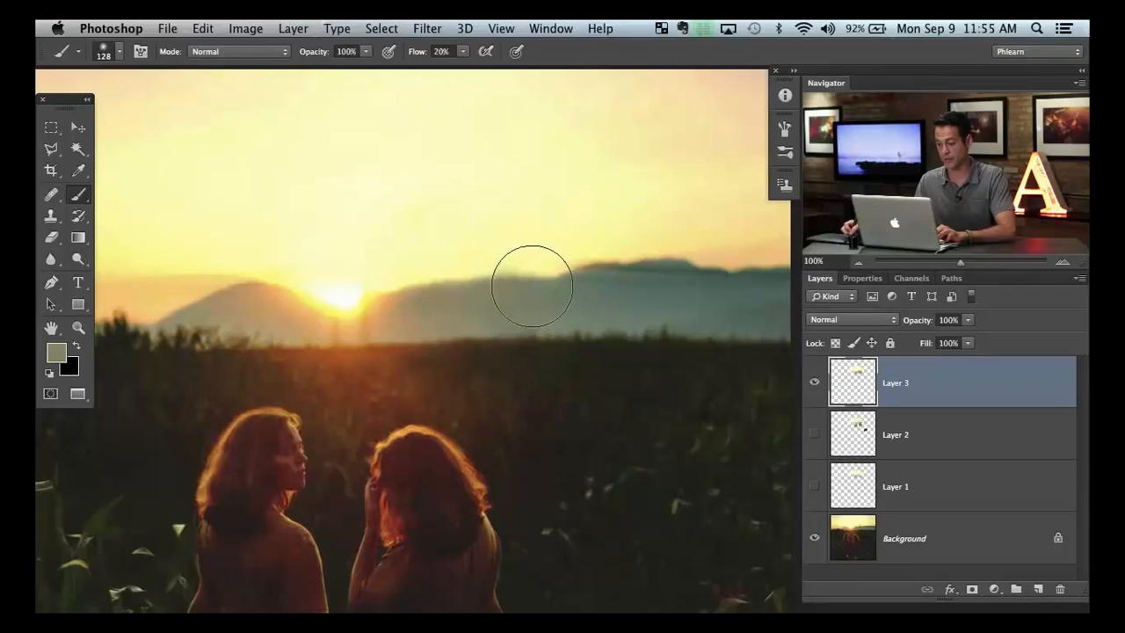
Paint out the base of the left tower below the sun with sampled orange hillside tones and a smaller brush.
mouse_move(392, 360)
mouse_down()
mouse_move(404, 354)
mouse_move(377, 347)
mouse_move(351, 314)
mouse_up()
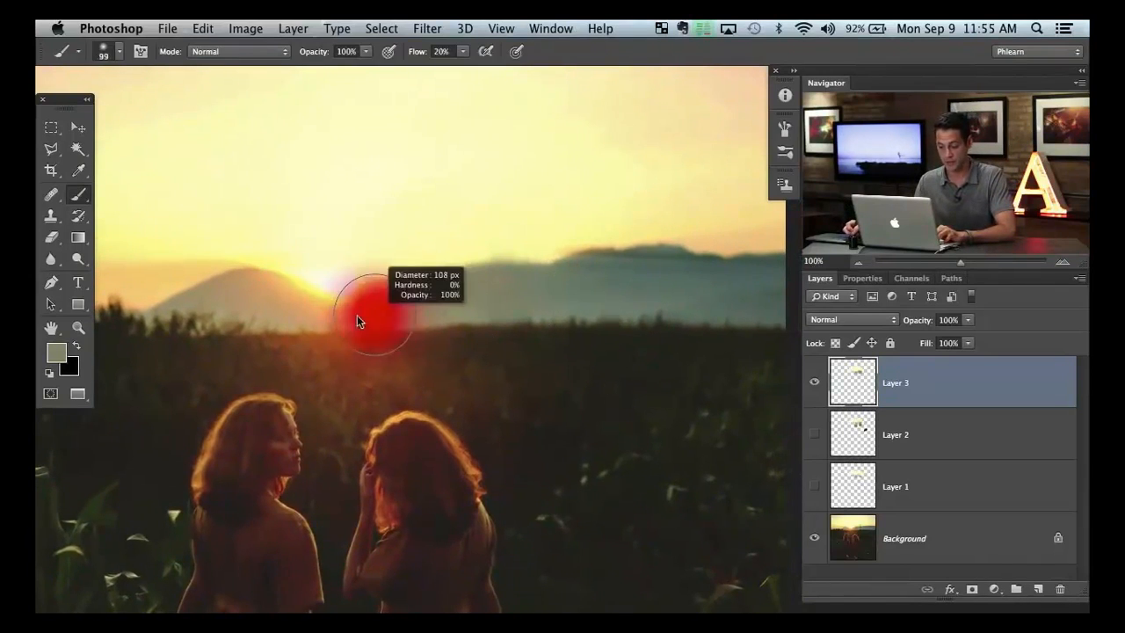
alt+click(367, 304)
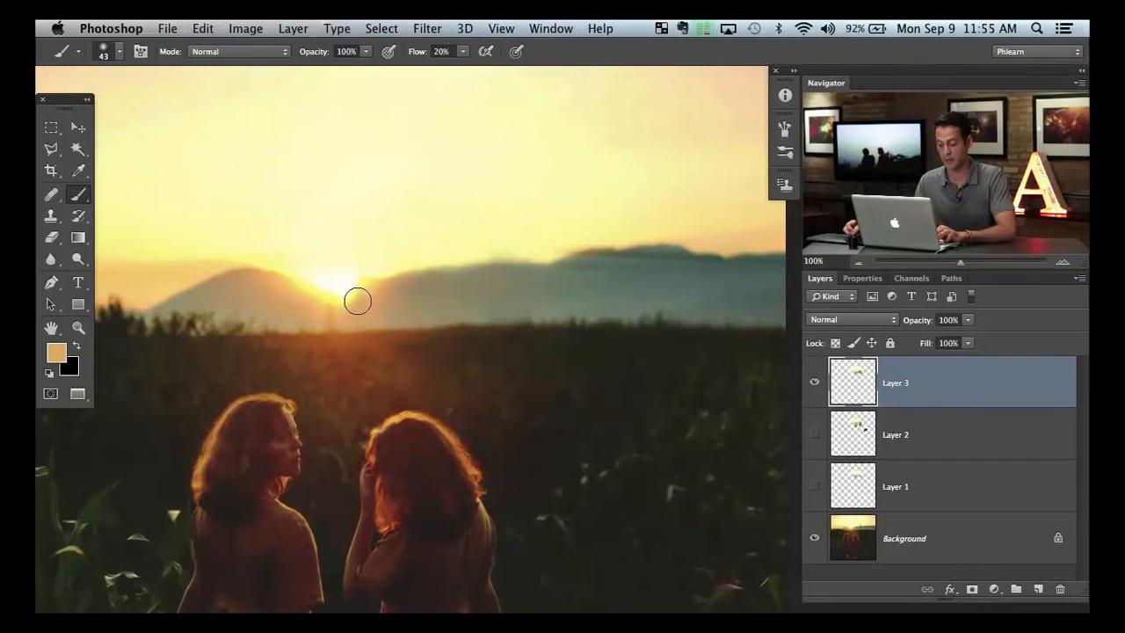
alt+click(369, 305)
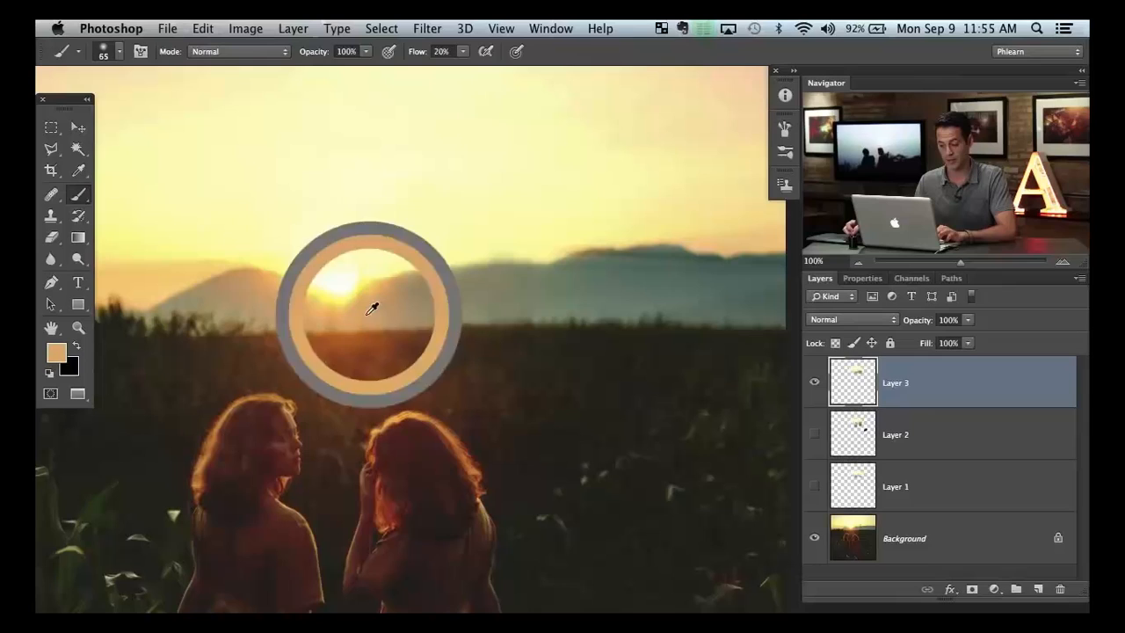
alt+click(321, 307)
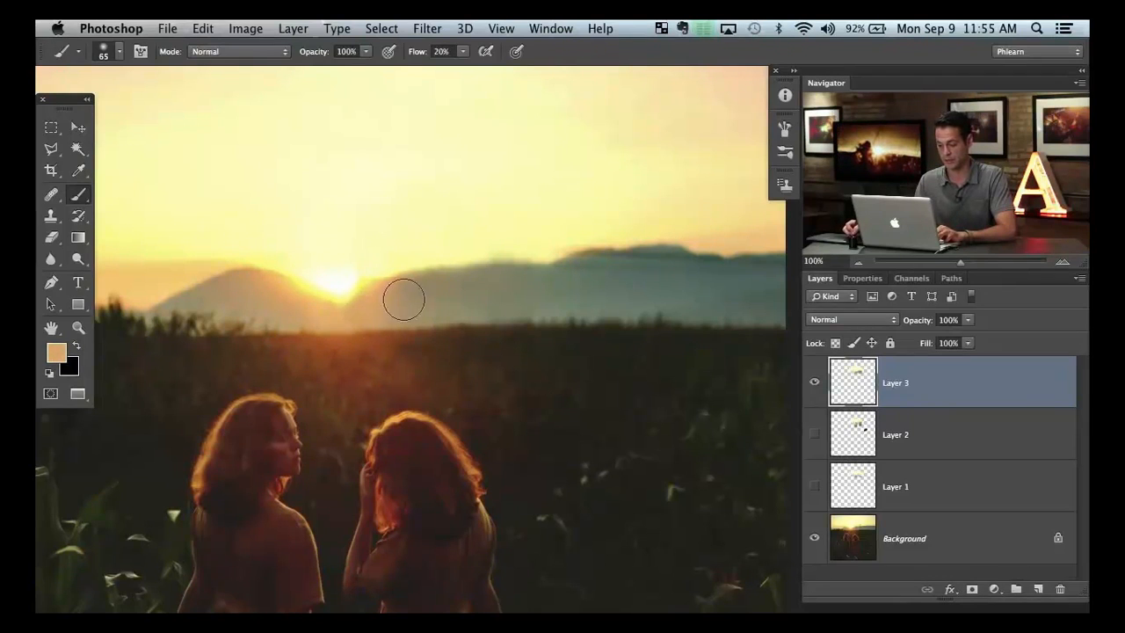
Enlarge the brush to about 122 px and blend the hillside right of the sun with tones sampled there.
key(bracketright)
key(bracketright)
key(bracketright)
key(bracketright)
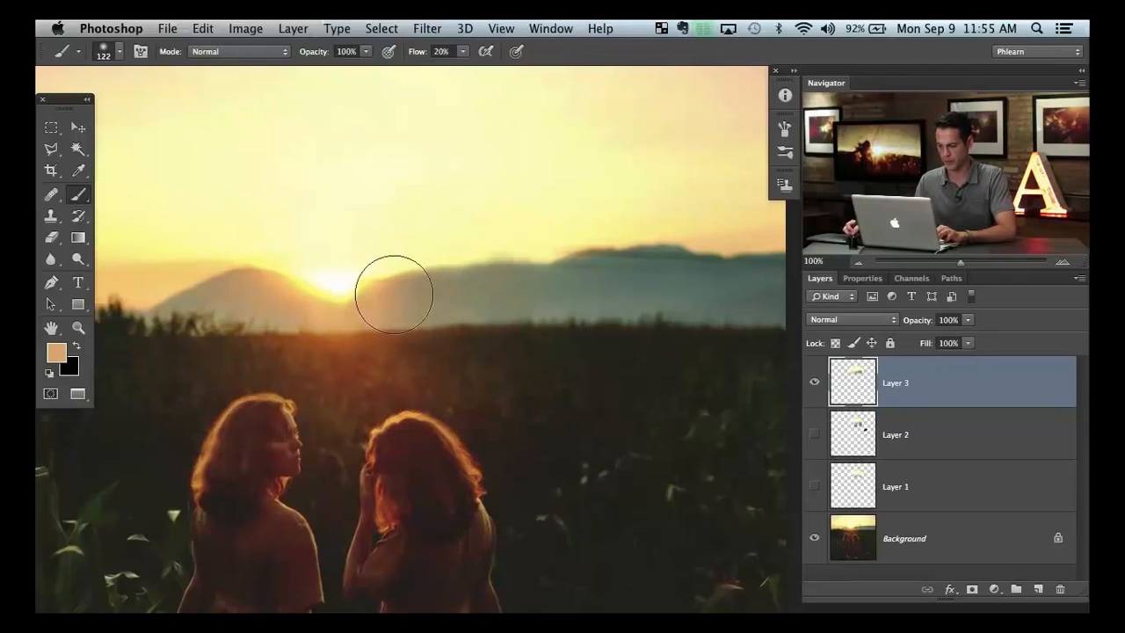
alt+click(437, 294)
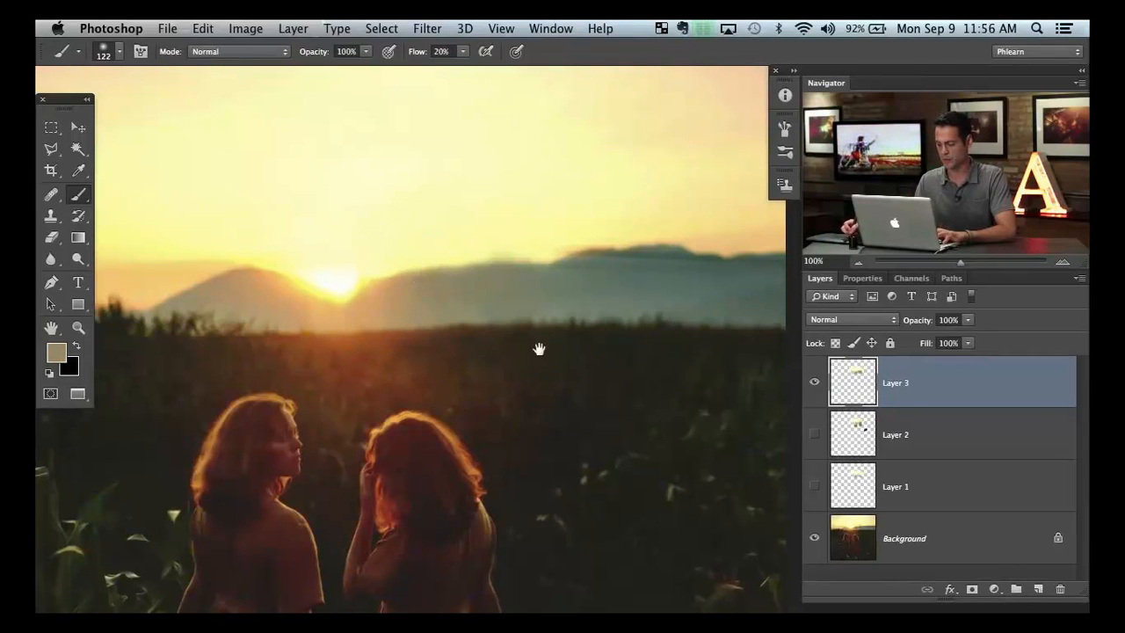
Smooth the hillside where the middle and right towers stood with the sampled hill colour, varying the brush size.
drag(539, 349, 509, 348)
drag(401, 276, 440, 293)
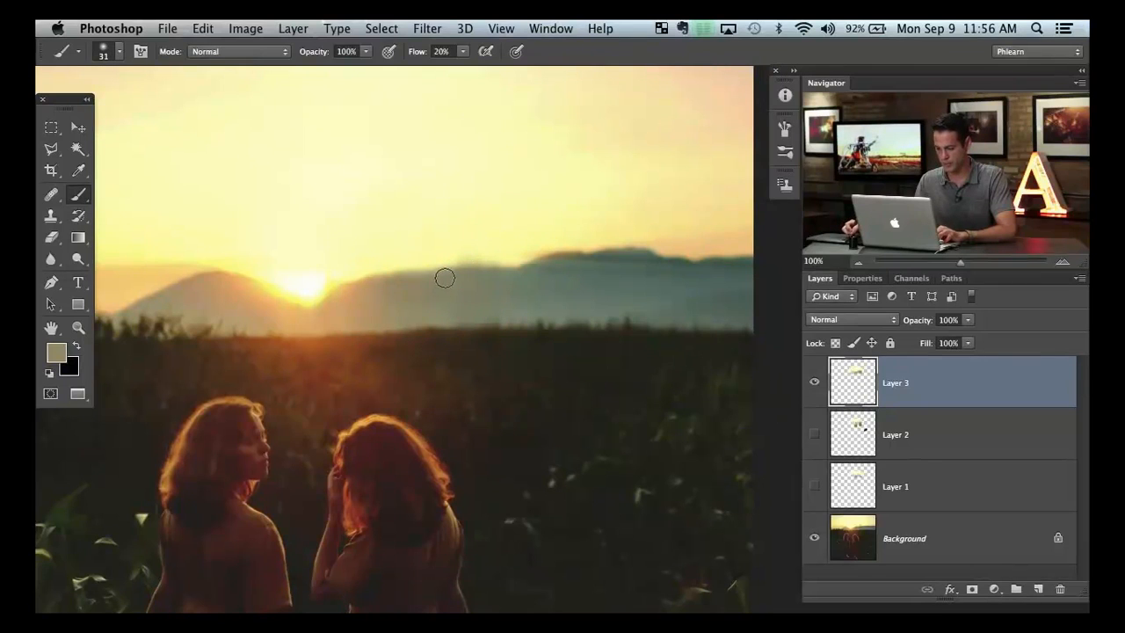
mouse_move(444, 278)
mouse_down()
mouse_move(465, 287)
mouse_move(449, 294)
mouse_up()
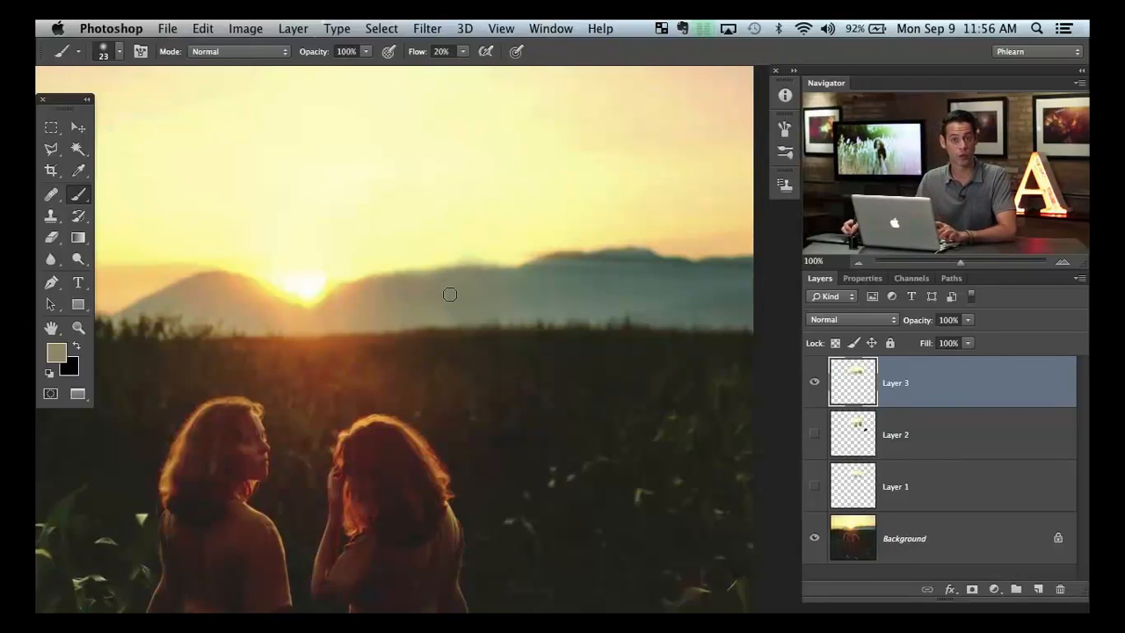
mouse_move(465, 295)
mouse_down()
mouse_move(571, 298)
mouse_move(475, 297)
mouse_move(507, 296)
mouse_move(497, 299)
mouse_move(489, 143)
mouse_move(497, 451)
mouse_move(497, 172)
mouse_move(477, 236)
mouse_move(471, 174)
mouse_up()
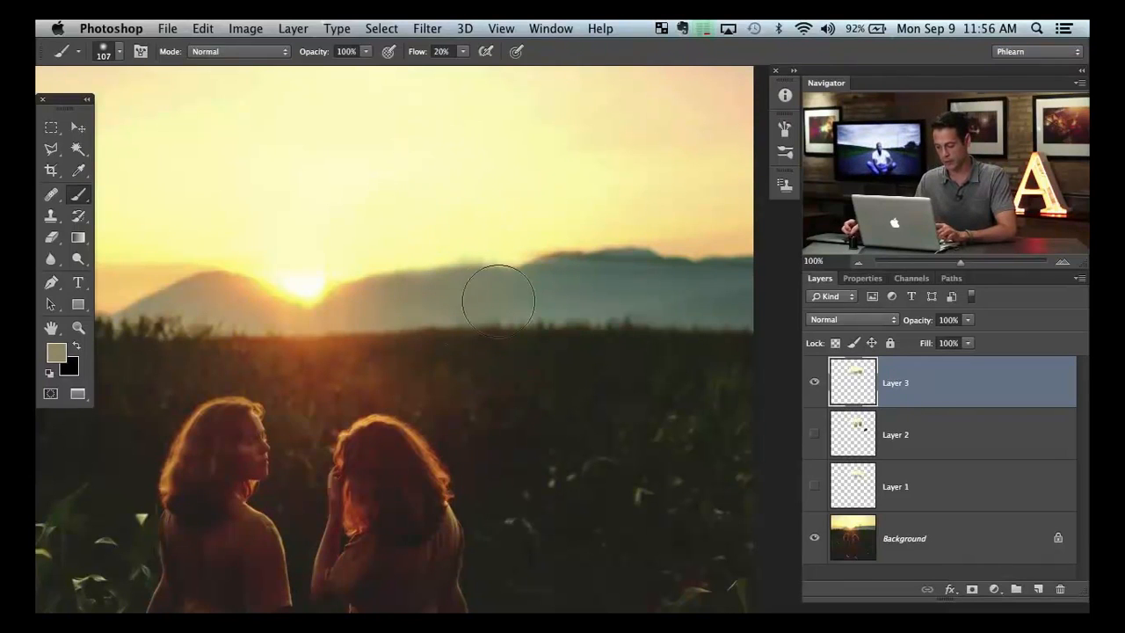
Clean up the ridge line where the right tower stood with a 14 px brush, alternating sampled sky and hill colours.
mouse_move(503, 282)
mouse_down()
mouse_move(484, 284)
mouse_move(487, 259)
mouse_move(464, 285)
mouse_move(495, 281)
mouse_move(505, 261)
mouse_up()
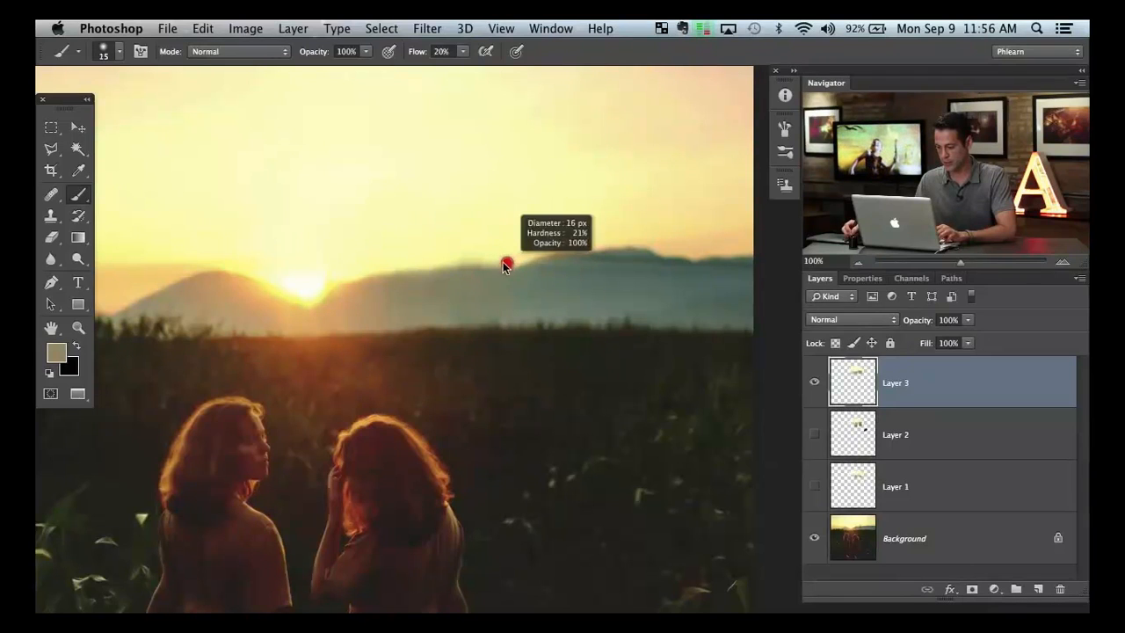
alt+click(508, 253)
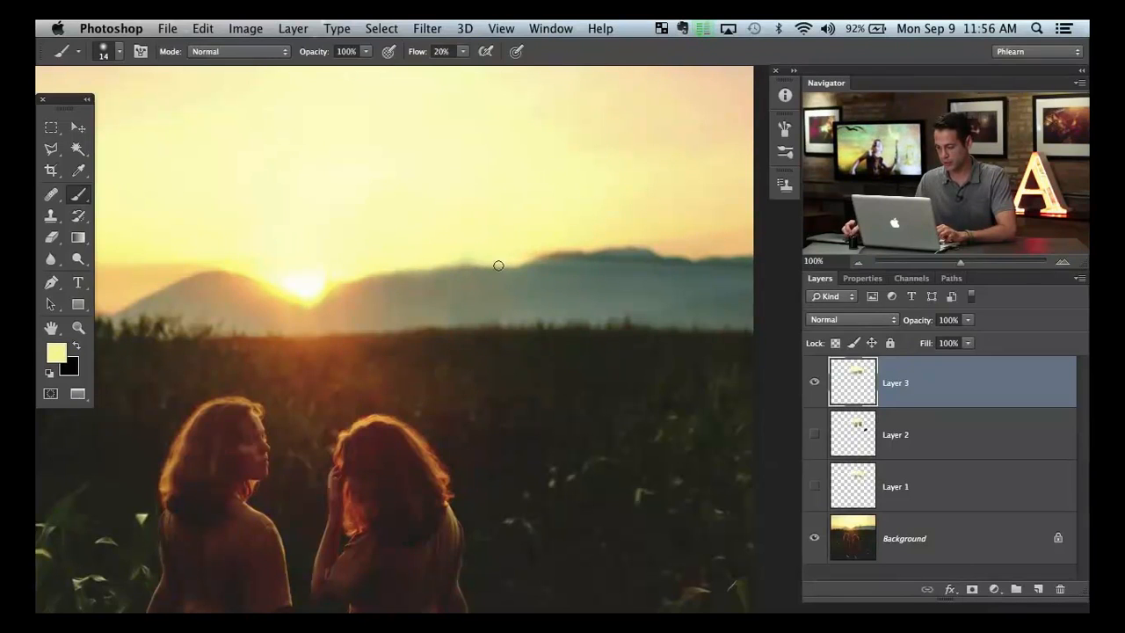
alt+click(406, 276)
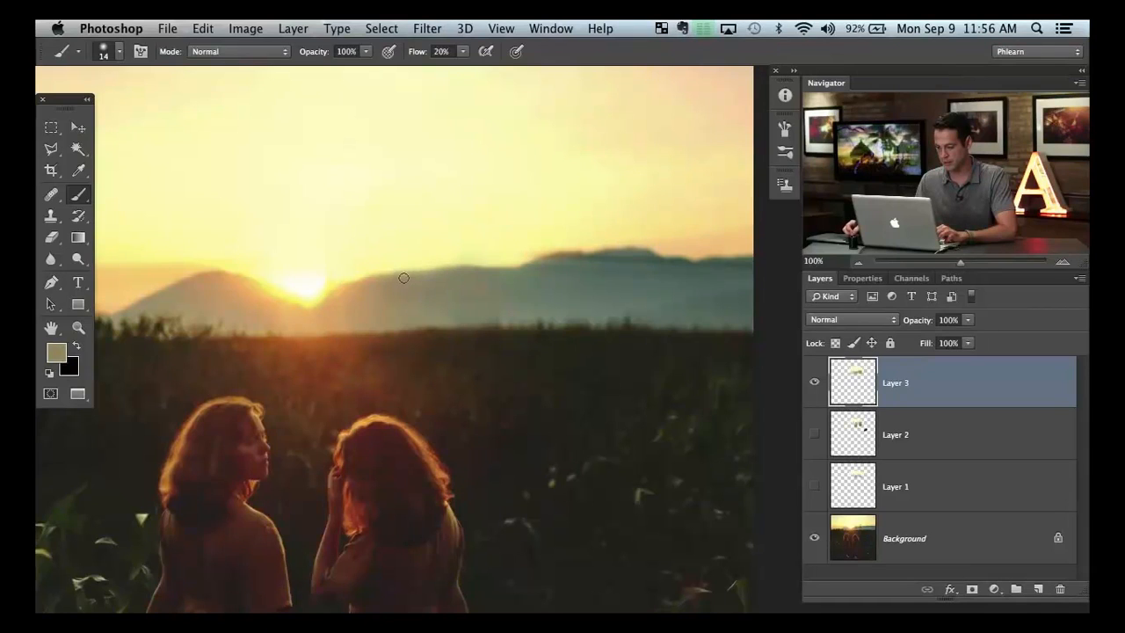
alt+click(486, 256)
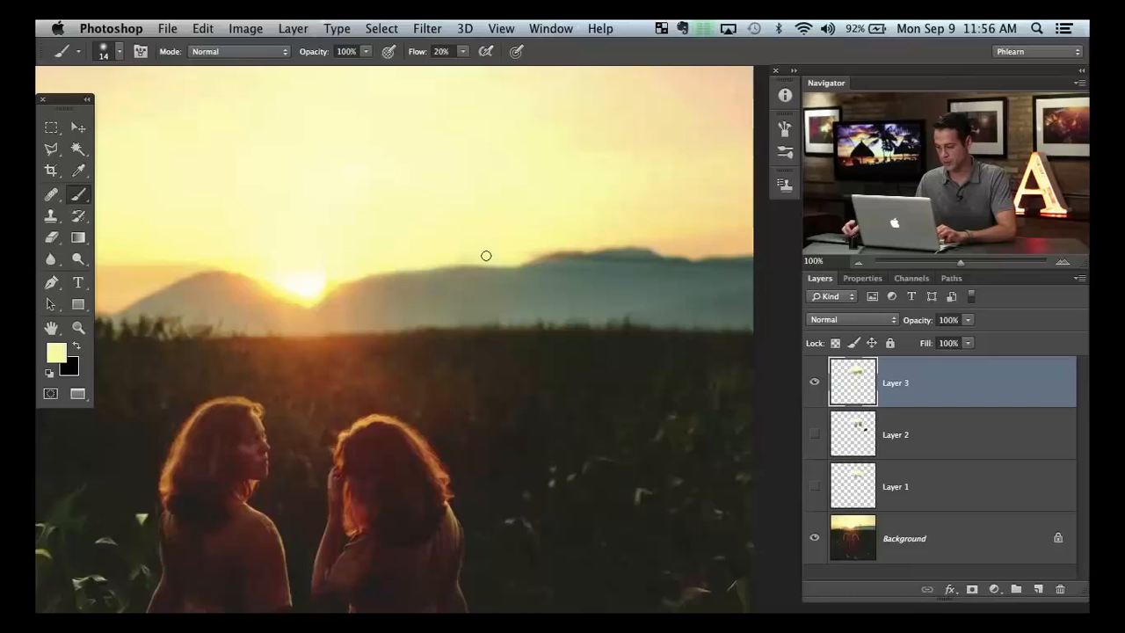
Smooth the hillside below the distant peak with hill colour sampled there, using a 38 px and then a 17 px brush.
scroll(547, 266, right, 3)
alt+click(552, 261)
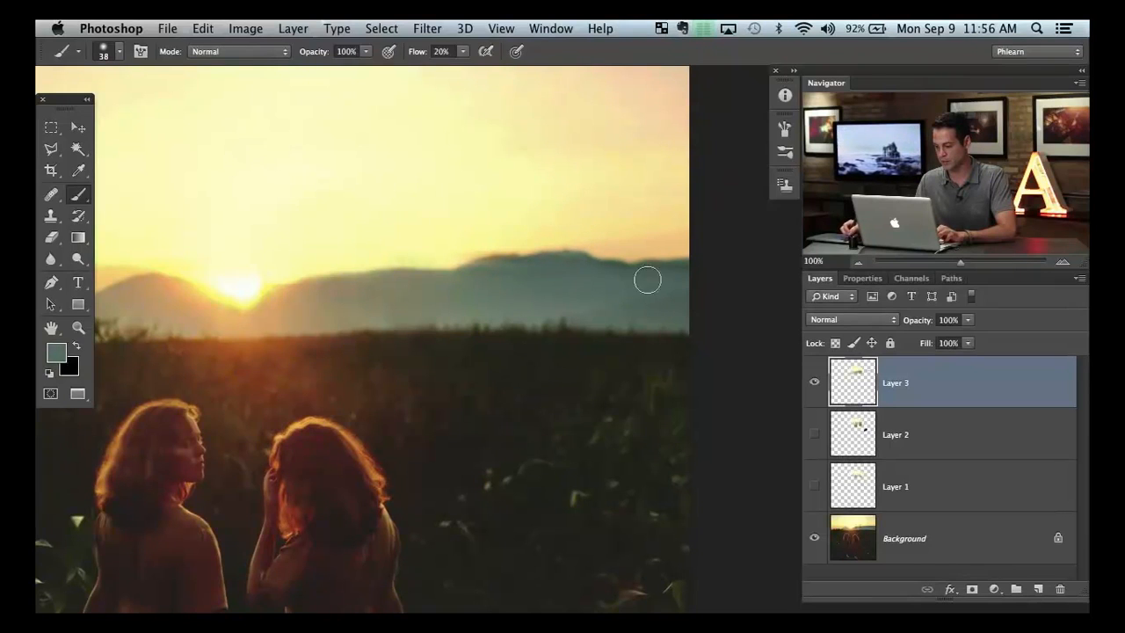
alt+click(540, 262)
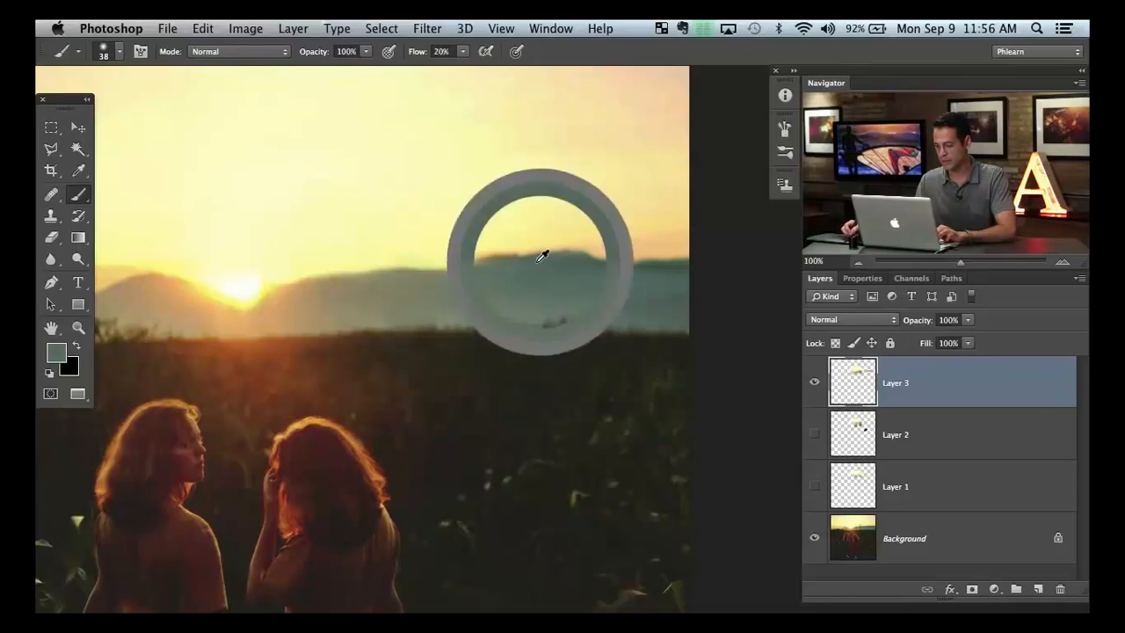
drag(516, 268, 509, 270)
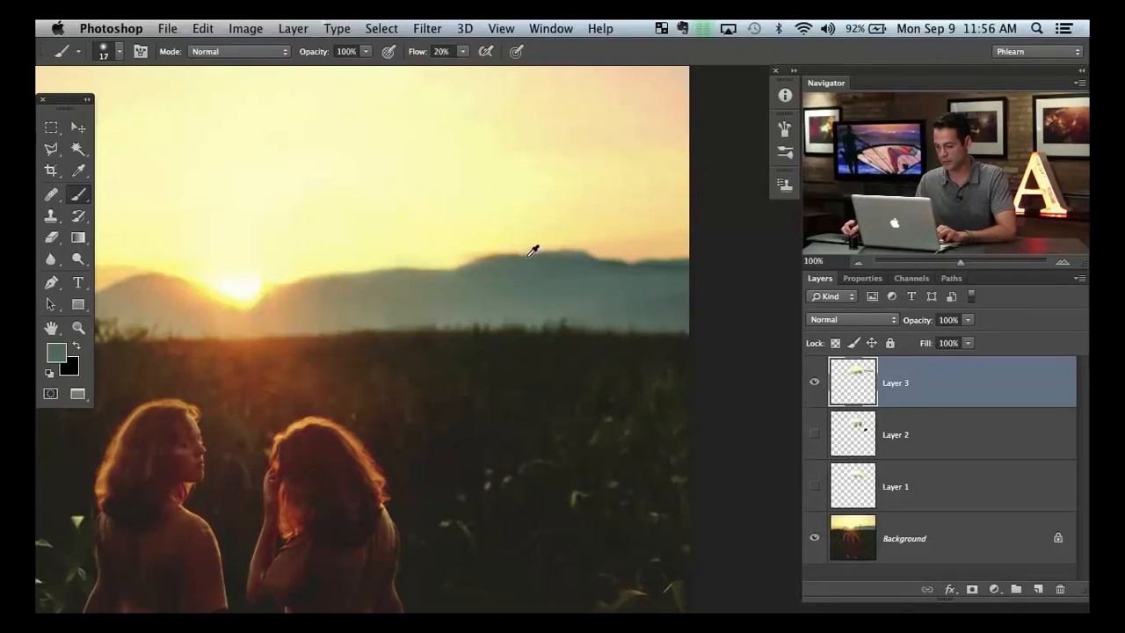
Refine the ridge line leading up to the distant peak with a 15 px brush, alternating sampled sky yellow and hill green.
drag(410, 268, 472, 255)
alt+click(472, 250)
alt+click(477, 246)
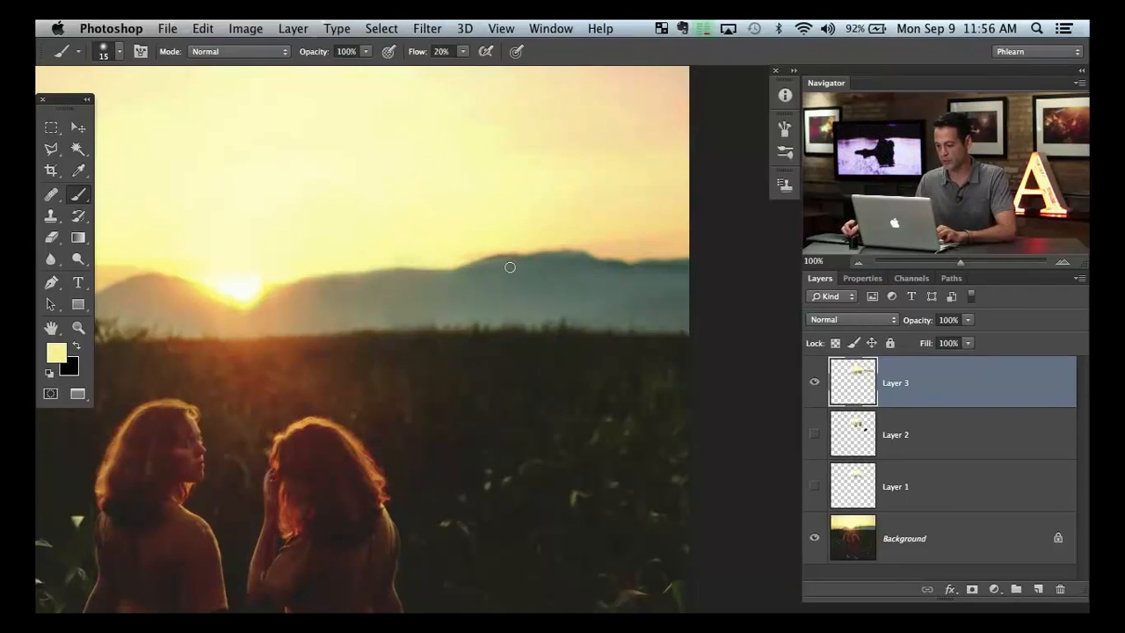
alt+click(492, 256)
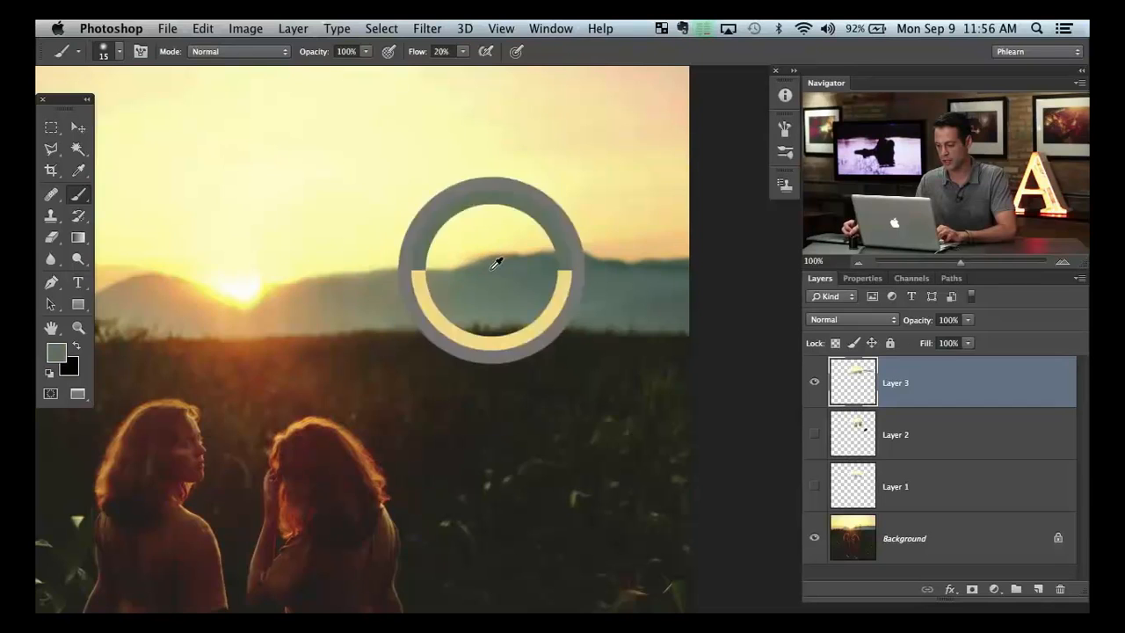
Touch up the slope and ridge just right of the sun with hill and pale sky colours, enlarging the brush to 49 px.
drag(395, 316, 497, 305)
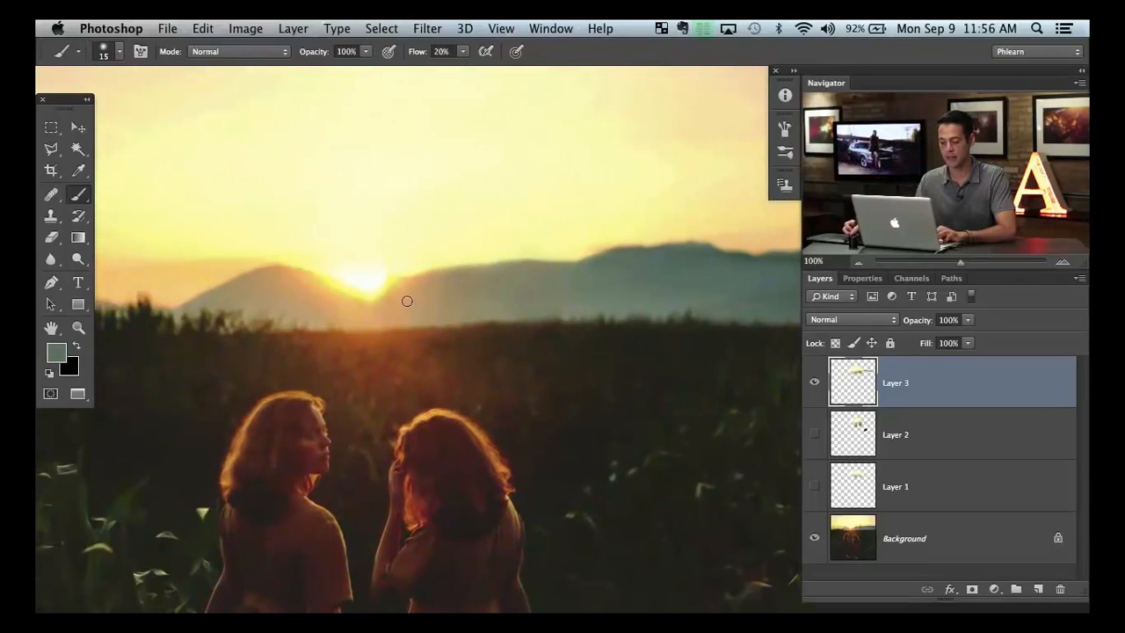
drag(413, 281, 429, 283)
alt+click(434, 253)
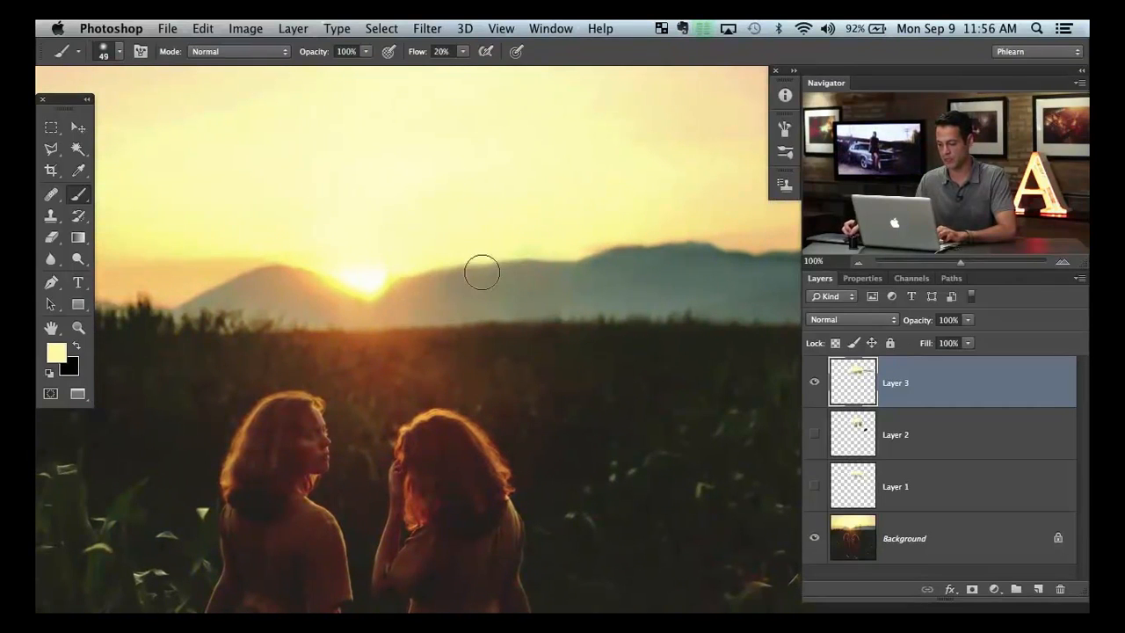
Compare the photo with and without the painted Layer 3.
click(814, 383)
click(815, 383)
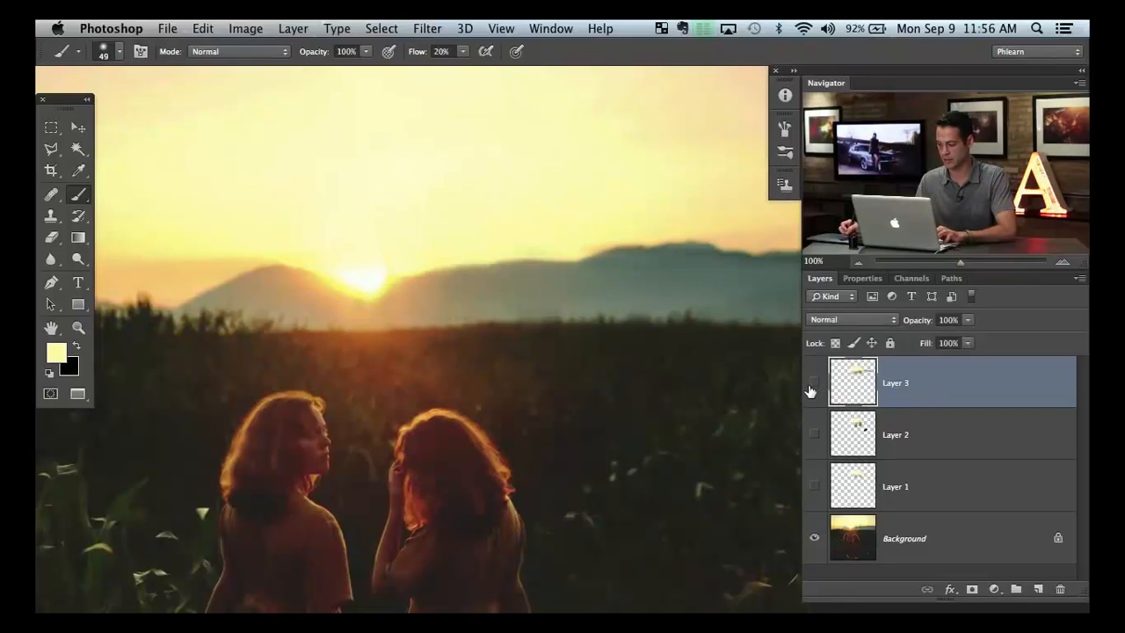
click(815, 383)
click(815, 383)
Blend the base of the hills into the cornfield's upper edge with sampled grey-green and brown tones, finishing with an 11 px brush.
drag(632, 390, 607, 386)
drag(515, 306, 530, 311)
alt+click(534, 290)
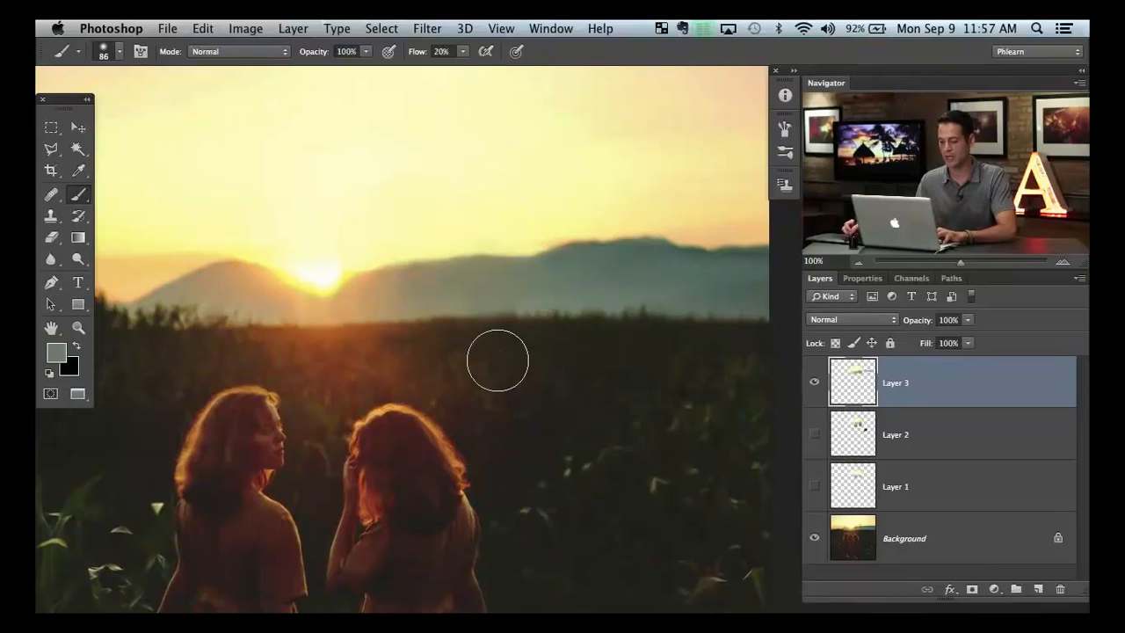
mouse_move(415, 318)
mouse_down()
mouse_move(452, 322)
mouse_move(290, 343)
mouse_up()
key(super+minus)
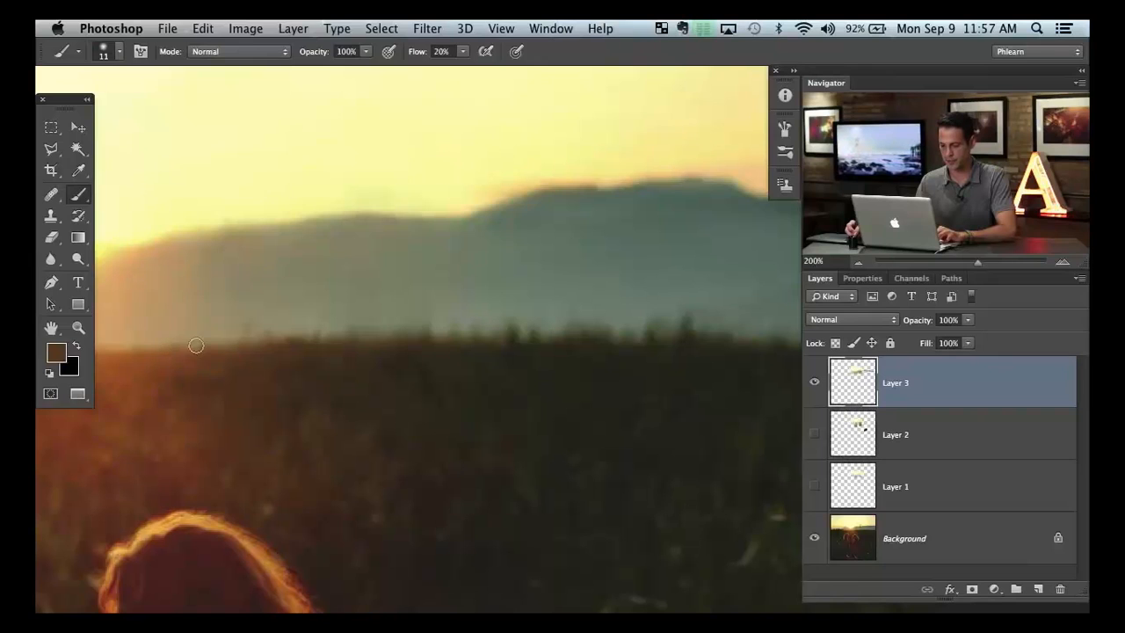
drag(219, 402, 342, 390)
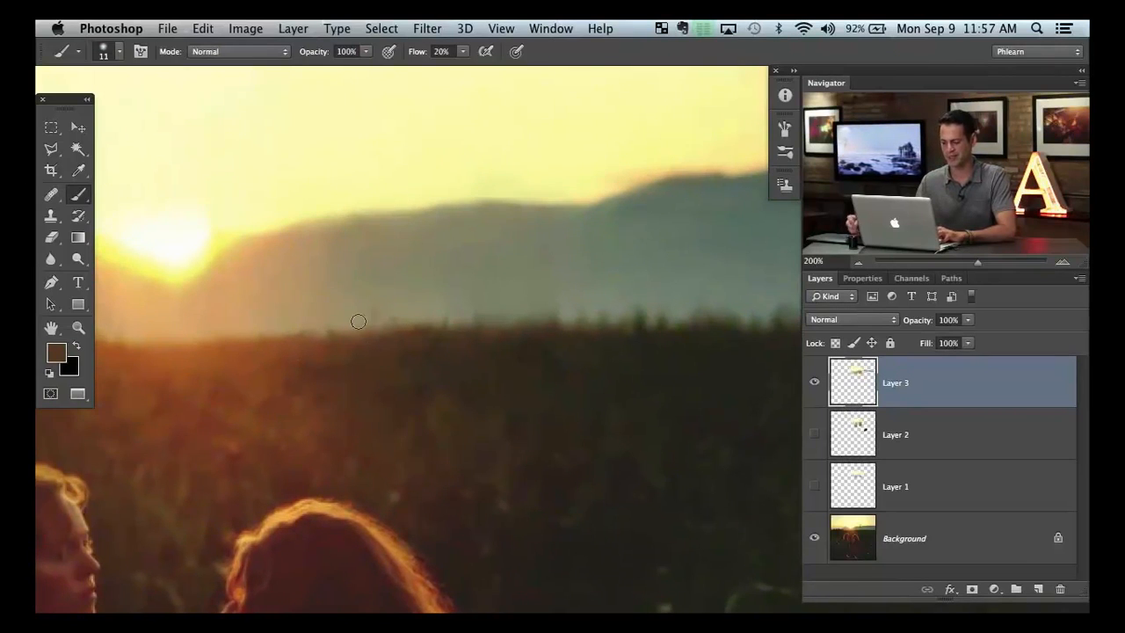
key(super+minus)
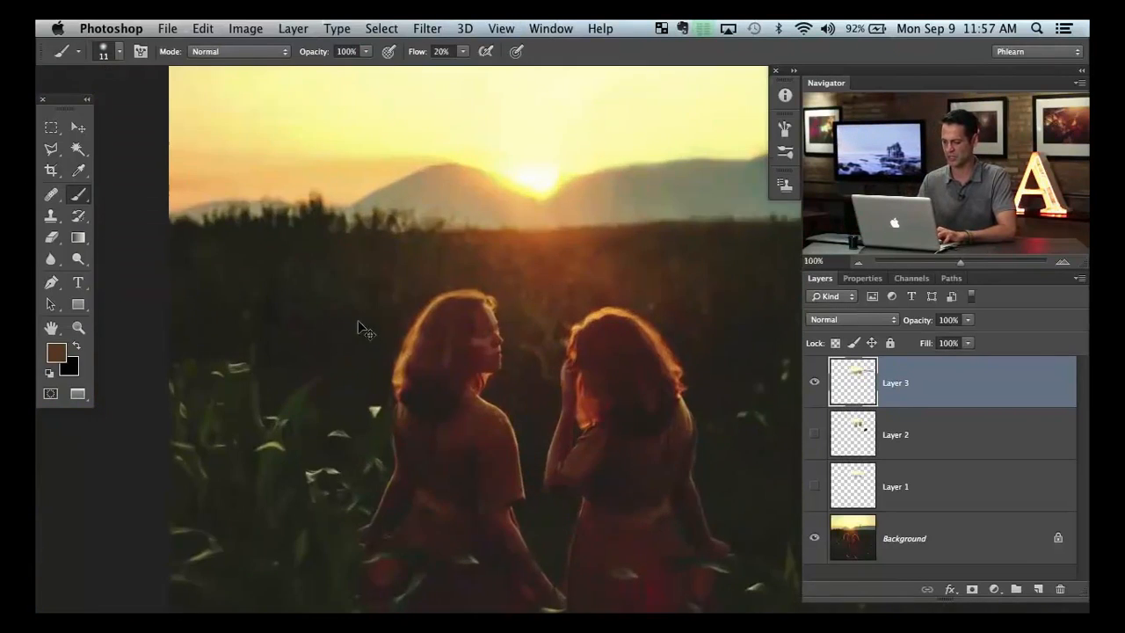
Even out the hillside right of the sun with a 122 px brush, using sampled tan and grey-green tones.
drag(414, 287, 276, 401)
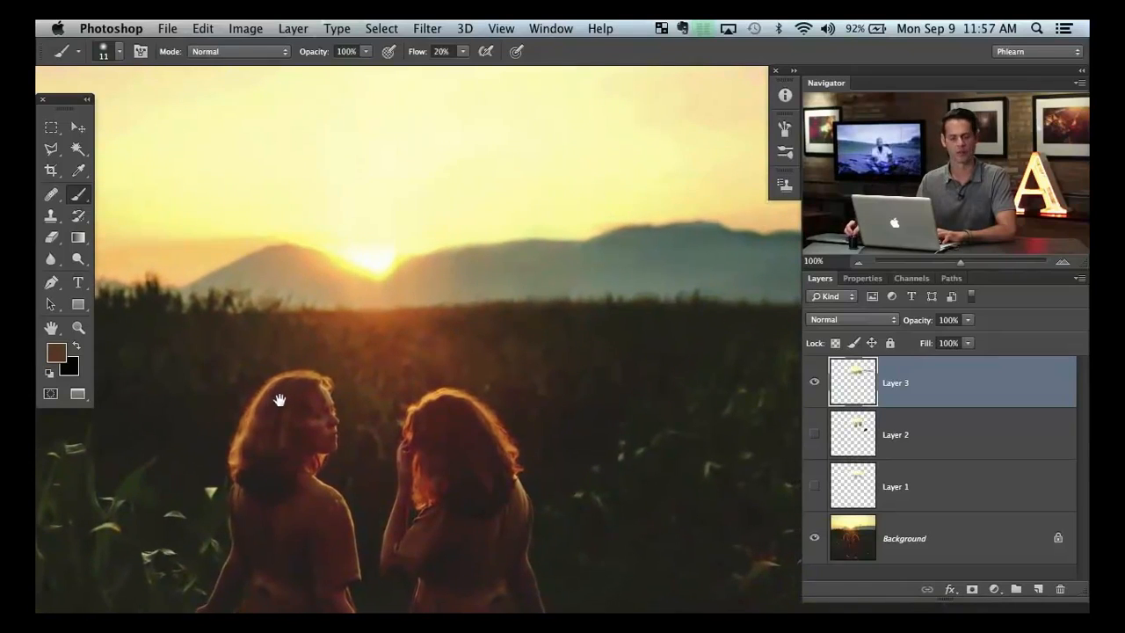
mouse_move(410, 307)
mouse_down()
mouse_move(407, 132)
mouse_move(442, 261)
mouse_up()
alt+click(442, 261)
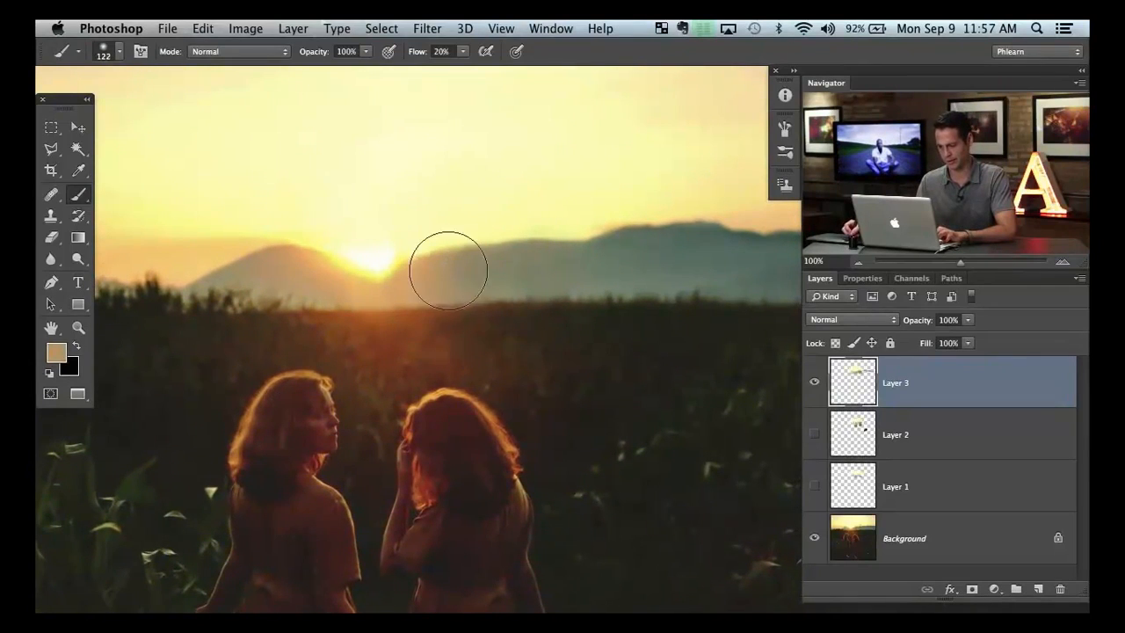
alt+click(568, 263)
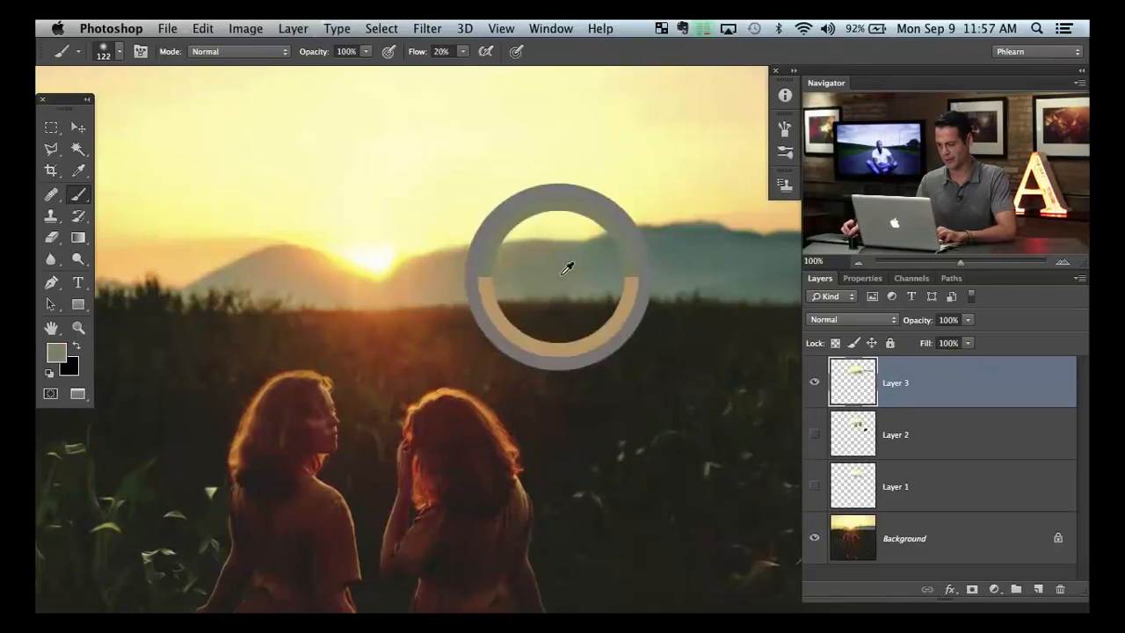
Toggle Layer 3 repeatedly to check the finished brush retouching against the original photo.
click(813, 382)
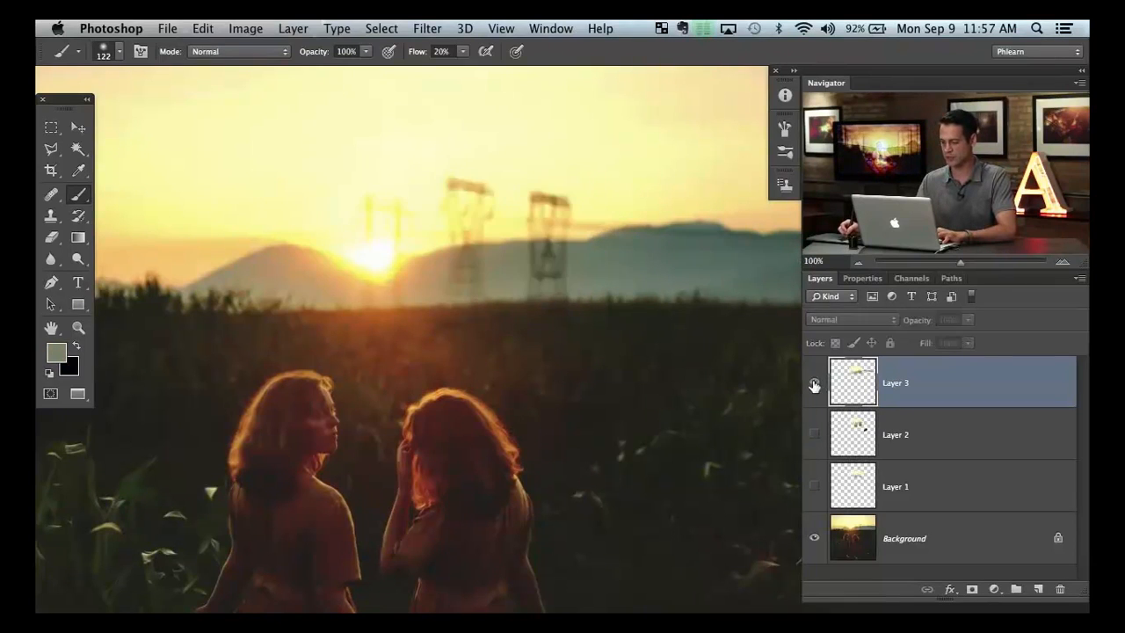
click(813, 383)
click(814, 382)
click(813, 382)
drag(779, 400, 749, 404)
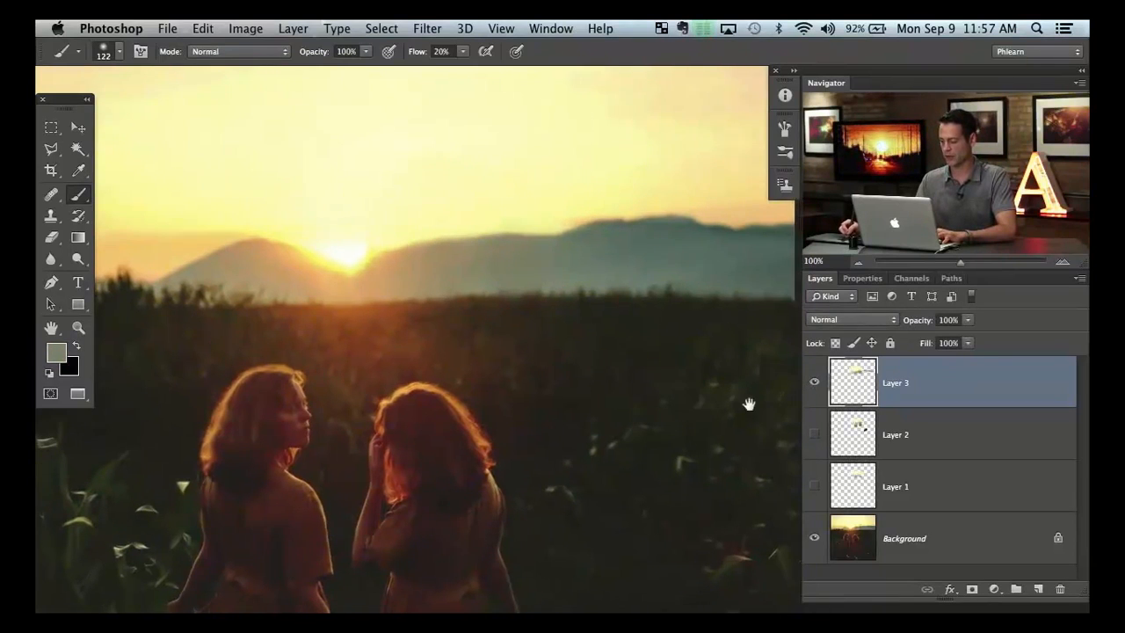
click(815, 383)
click(815, 383)
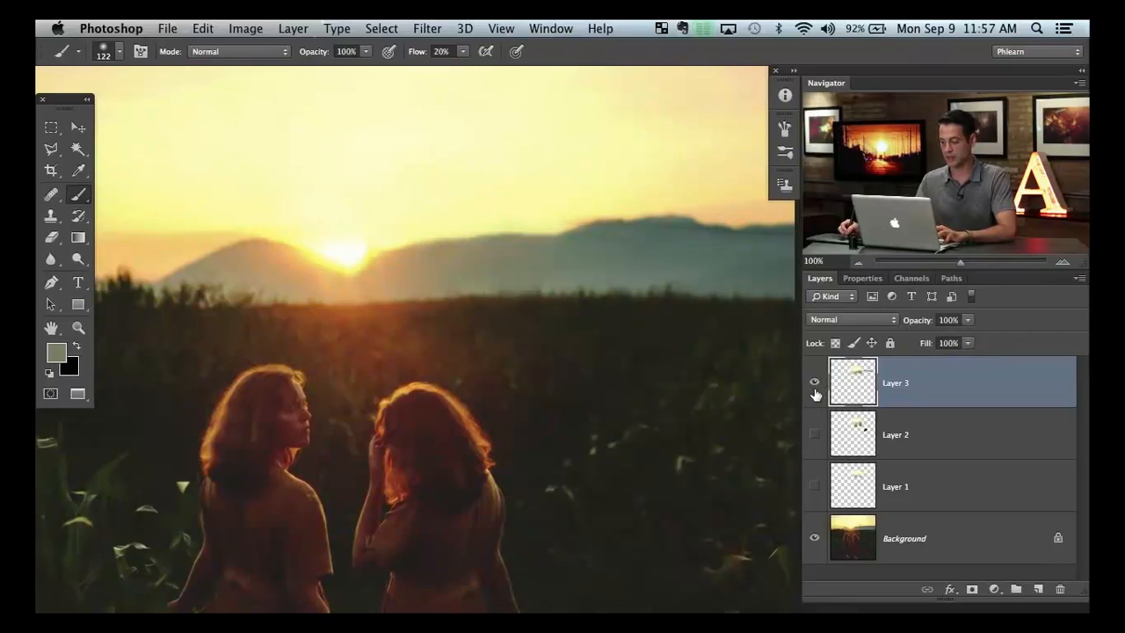
click(813, 383)
click(813, 383)
Hide Layer 3 and toggle Layer 1 to examine its tower removal against the original photo.
click(814, 486)
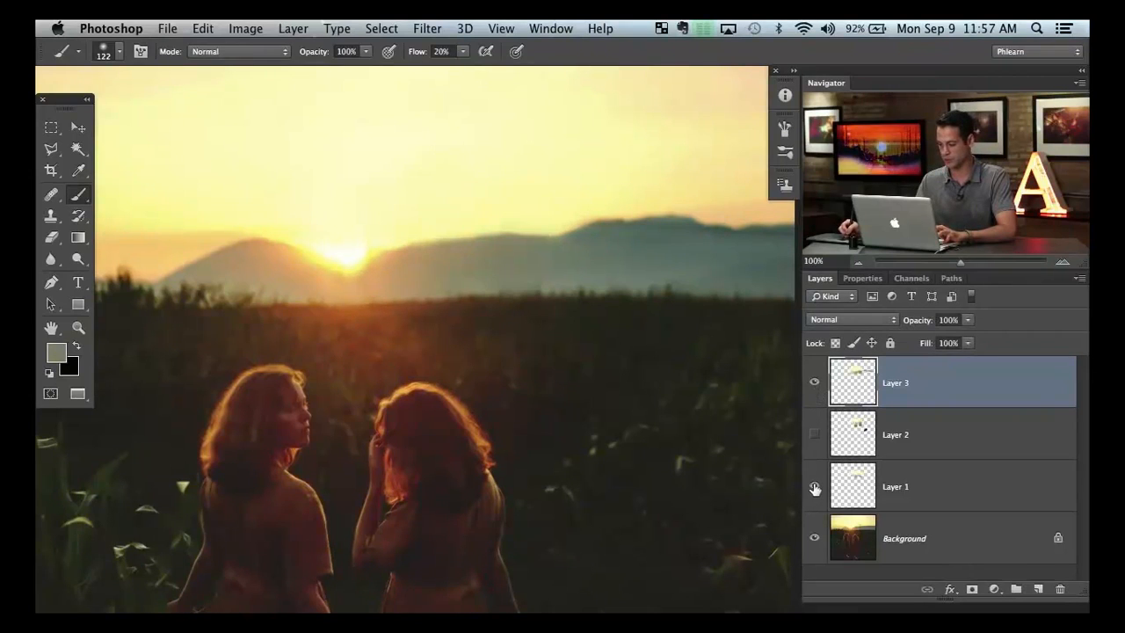
click(813, 486)
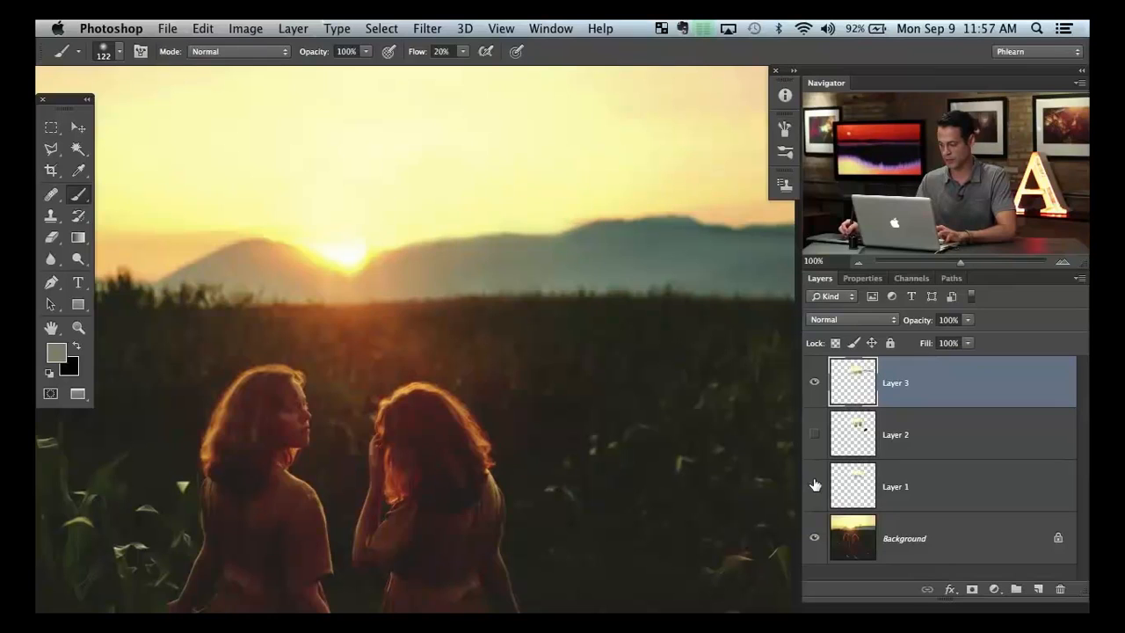
click(815, 486)
click(815, 383)
click(815, 486)
click(815, 485)
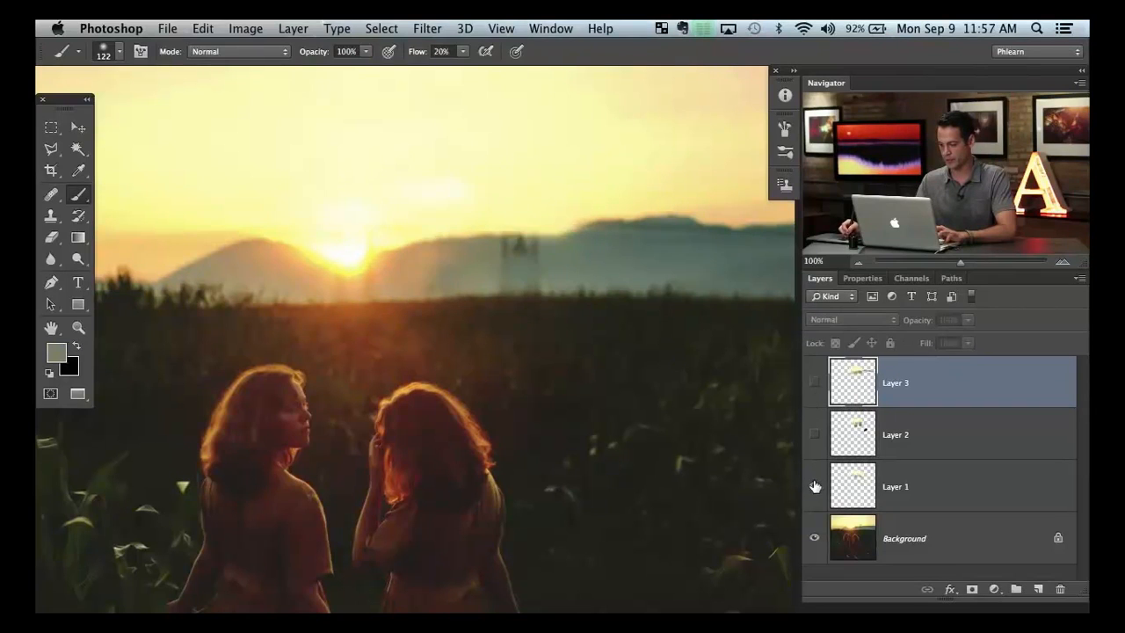
click(814, 486)
click(814, 485)
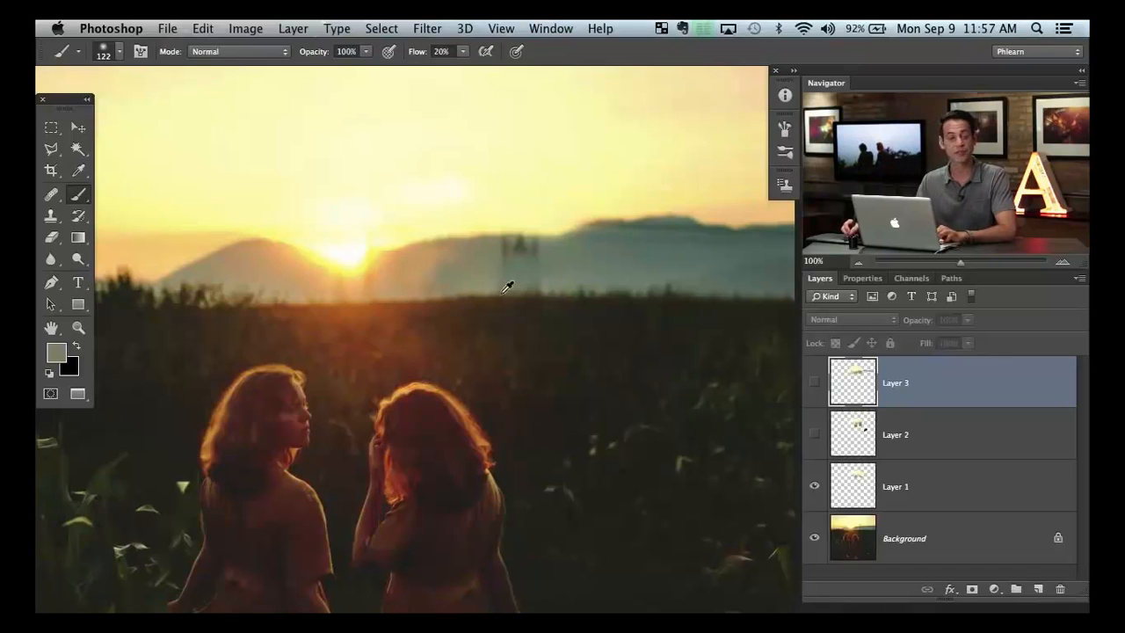
Examine the Layer 2 result and the Layer 3 result in turn, each on its own over the background.
click(814, 486)
click(814, 434)
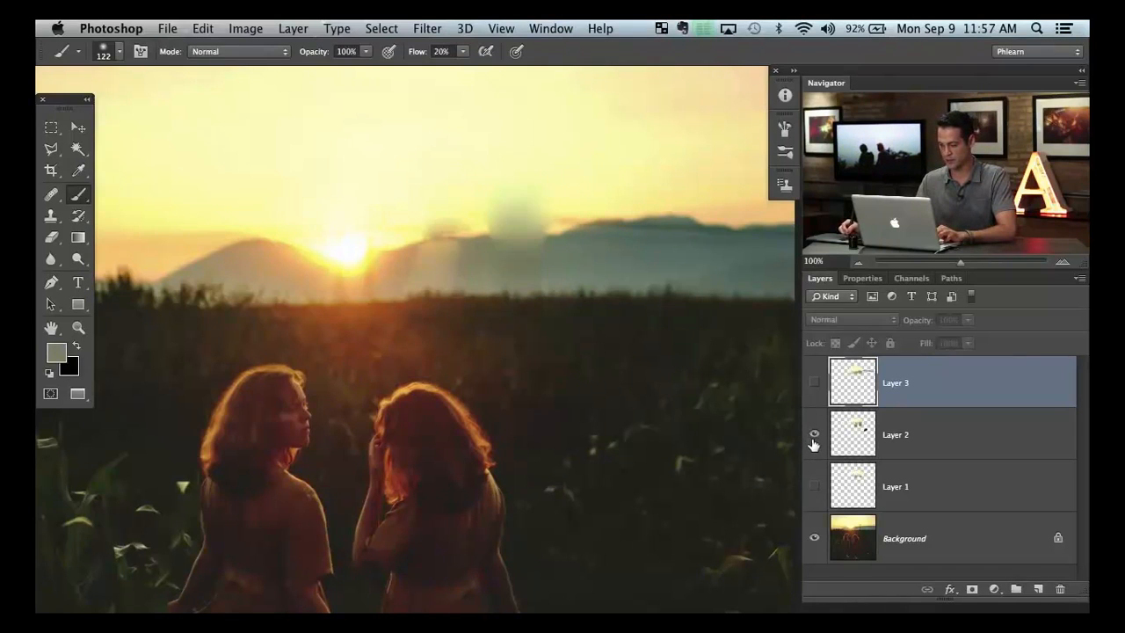
click(814, 434)
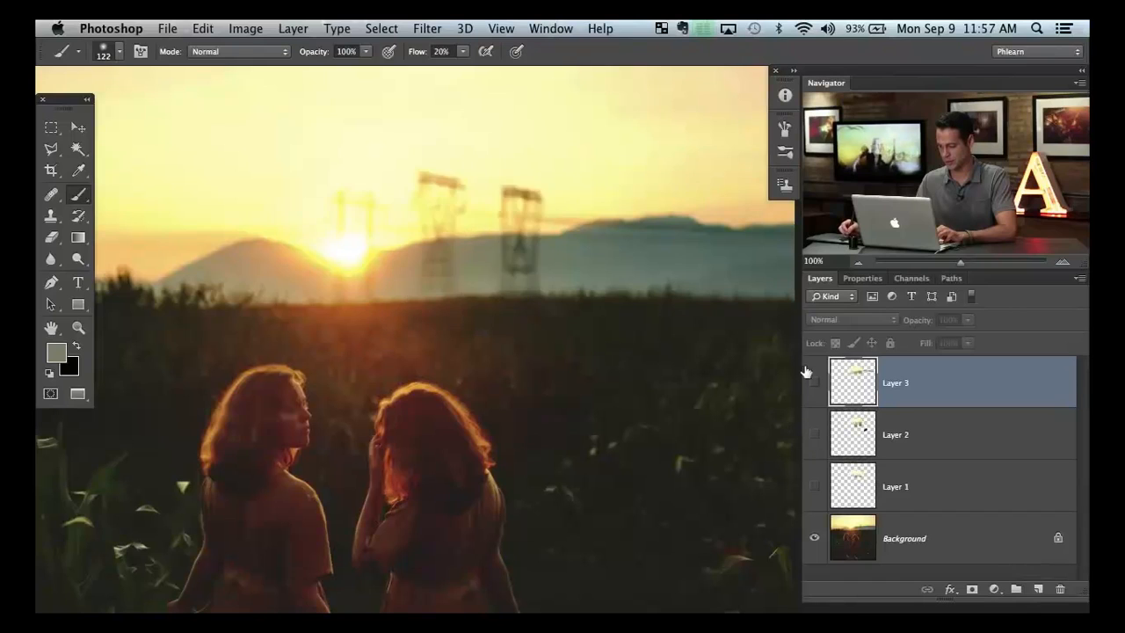
click(814, 383)
click(814, 383)
Show Layer 1 alone over the background, make it the active layer and check its remaining tower traces.
click(814, 486)
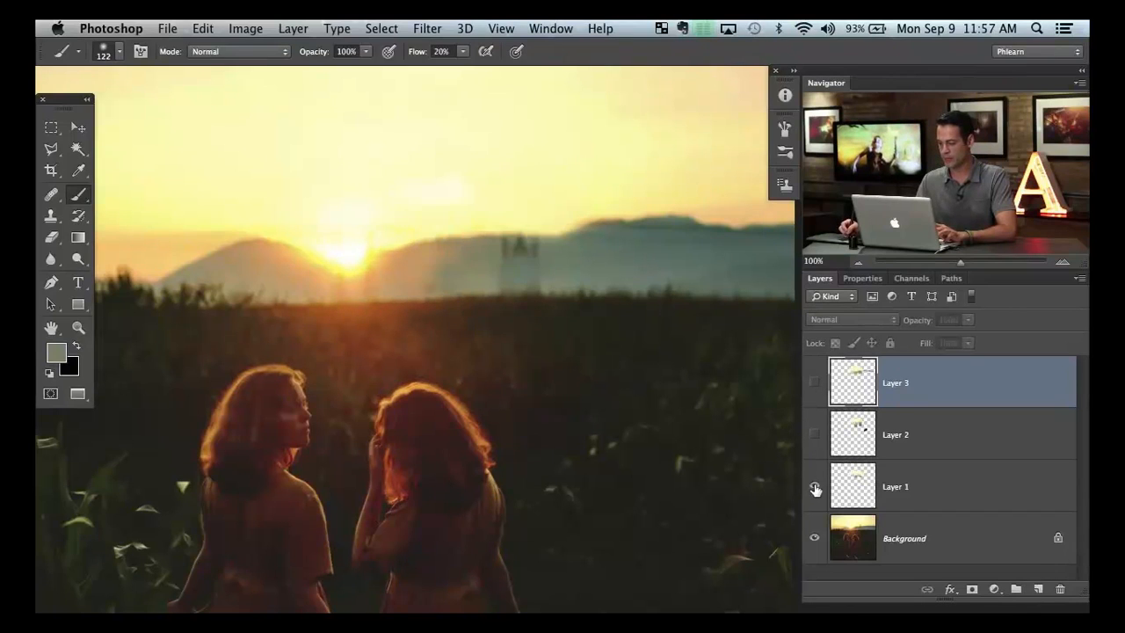
click(915, 489)
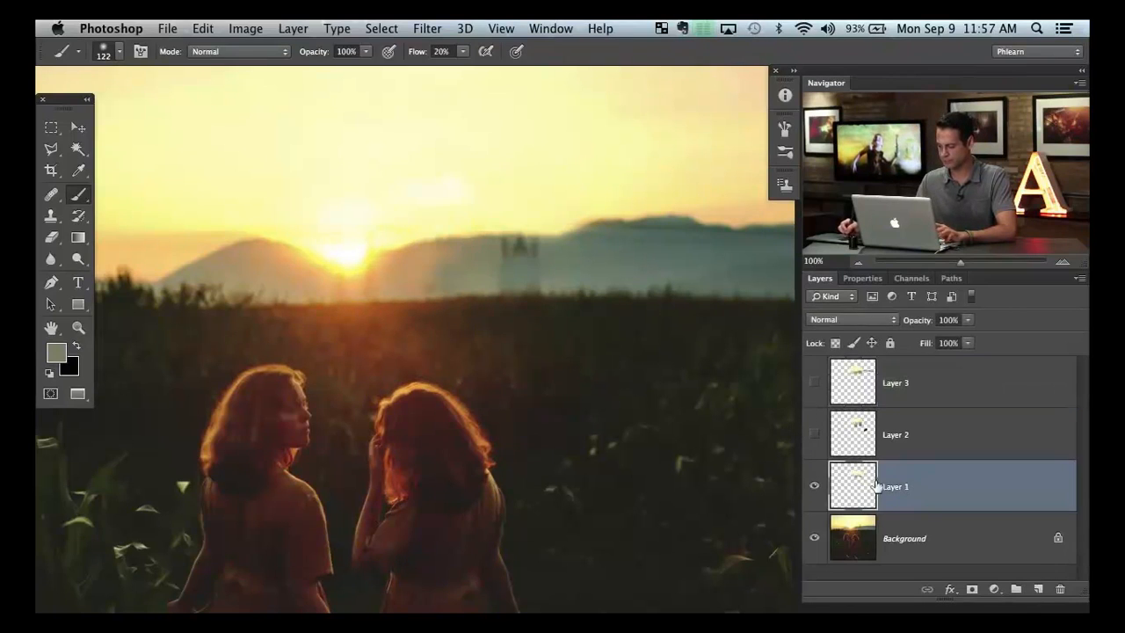
click(814, 486)
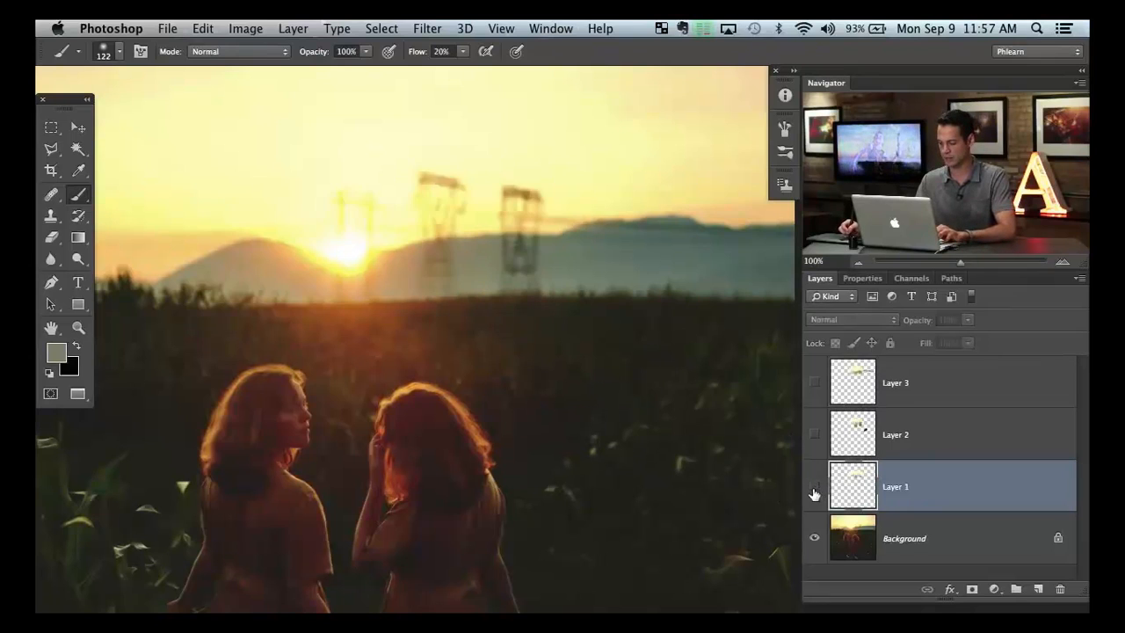
click(814, 486)
click(814, 486)
click(814, 485)
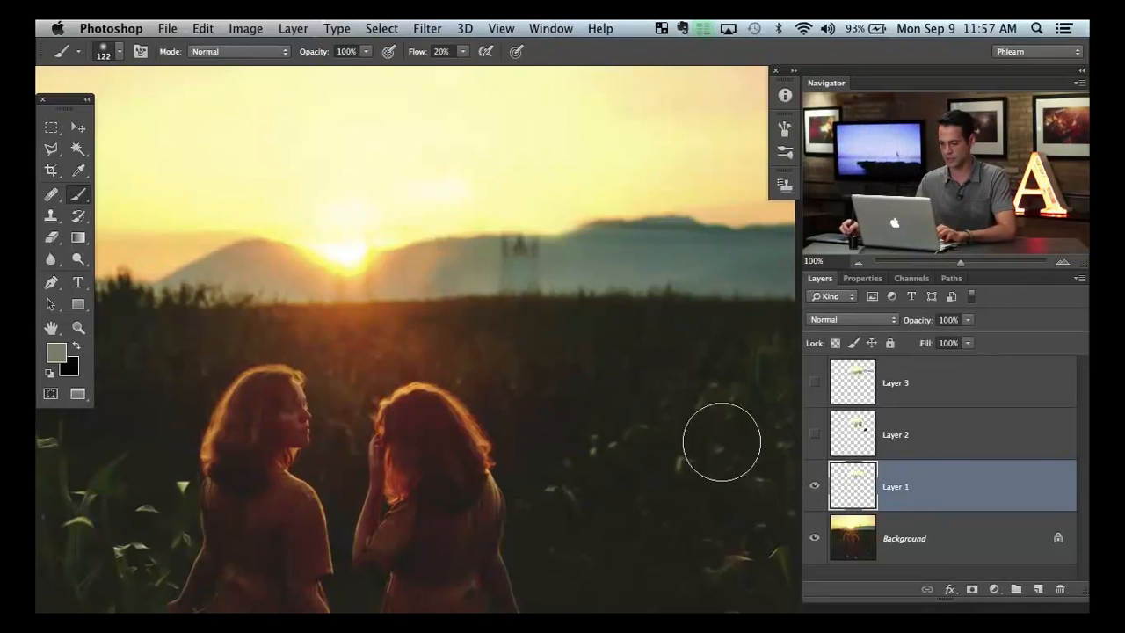
Paint over the leftover tower traces on the hillside in Layer 1 with the Brush, repeatedly sampling nearby hill tones.
alt+click(429, 261)
alt+click(469, 269)
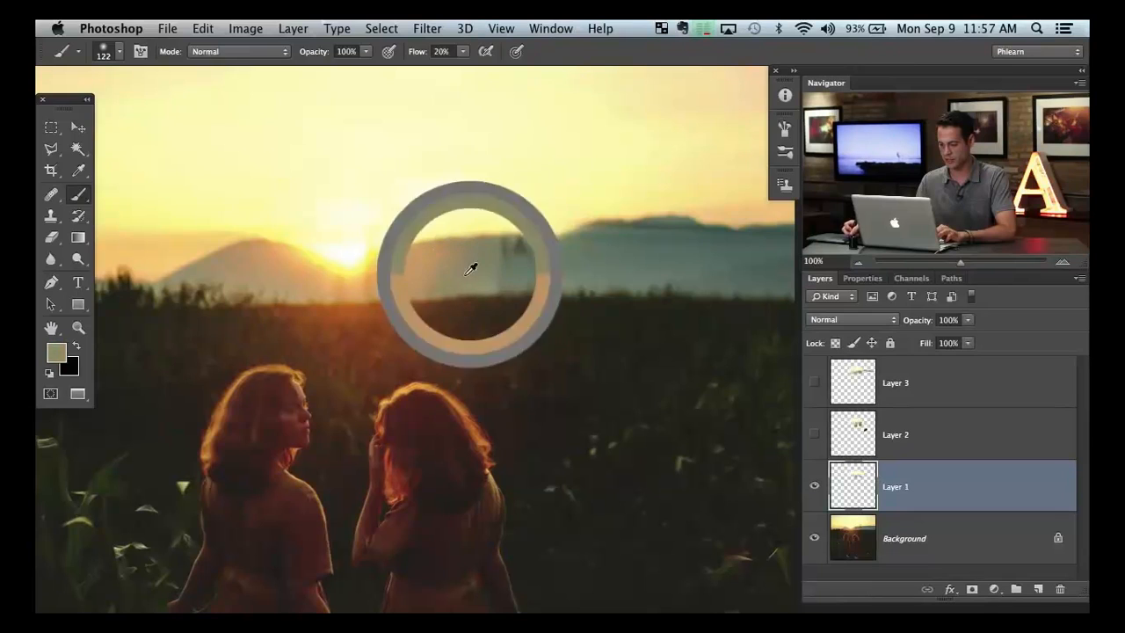
alt+click(462, 265)
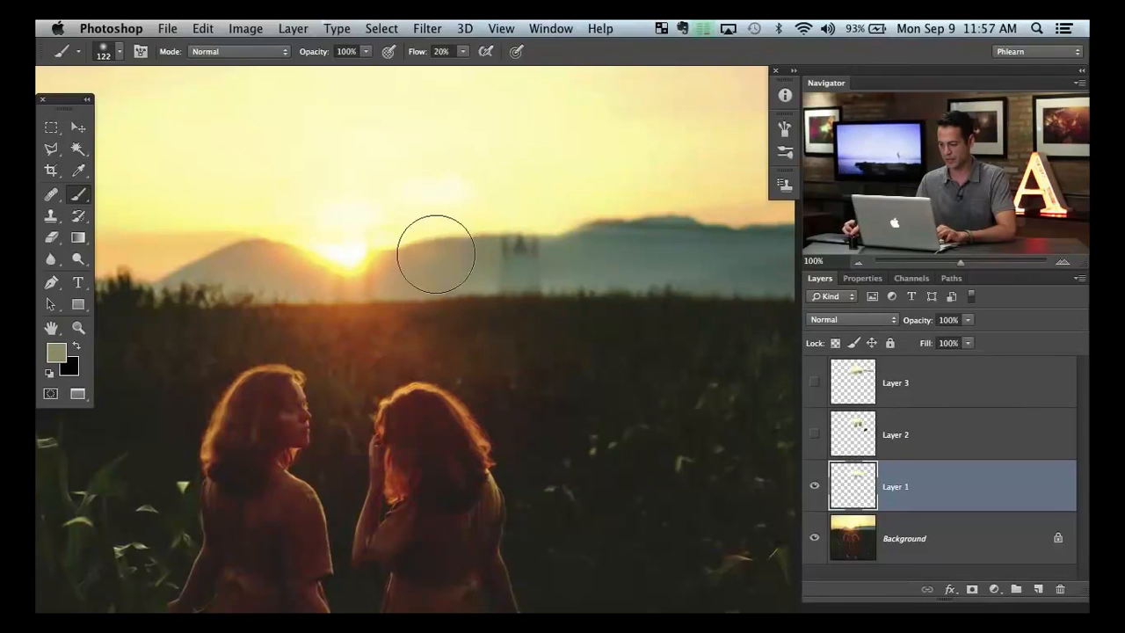
alt+click(487, 277)
mouse_move(530, 282)
mouse_down()
mouse_move(547, 256)
mouse_move(484, 264)
mouse_move(489, 246)
mouse_move(530, 247)
mouse_up()
alt+click(548, 257)
alt+click(484, 263)
Repair the field edge where the right tower stood with dark green at 11 px and the ridge above with hill tones at 24 px.
alt+click(519, 310)
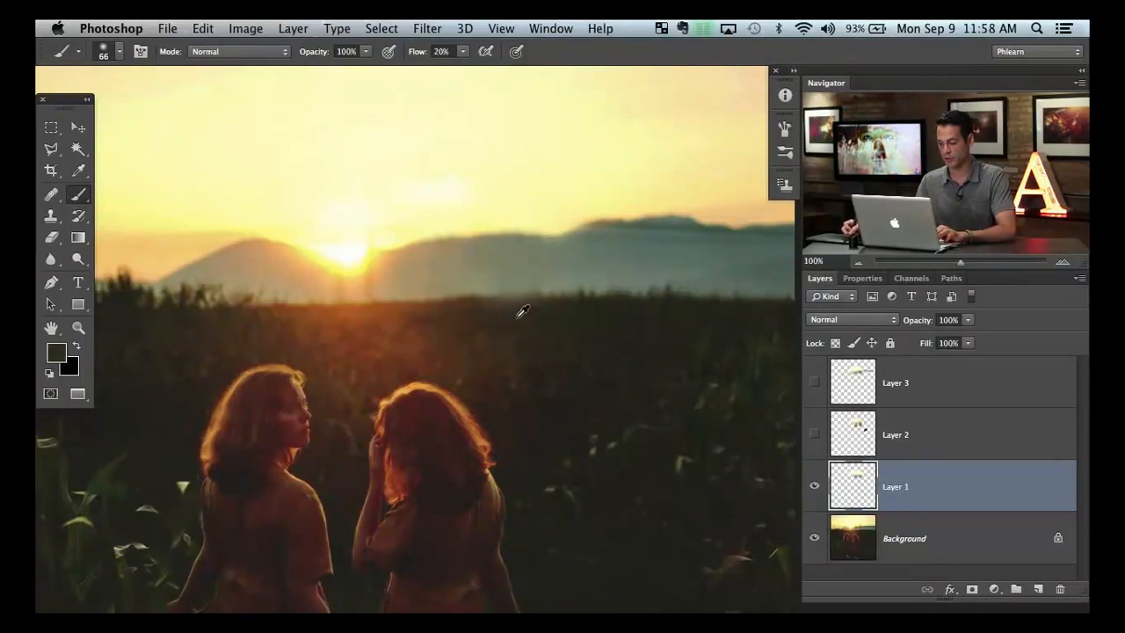
drag(530, 315, 505, 315)
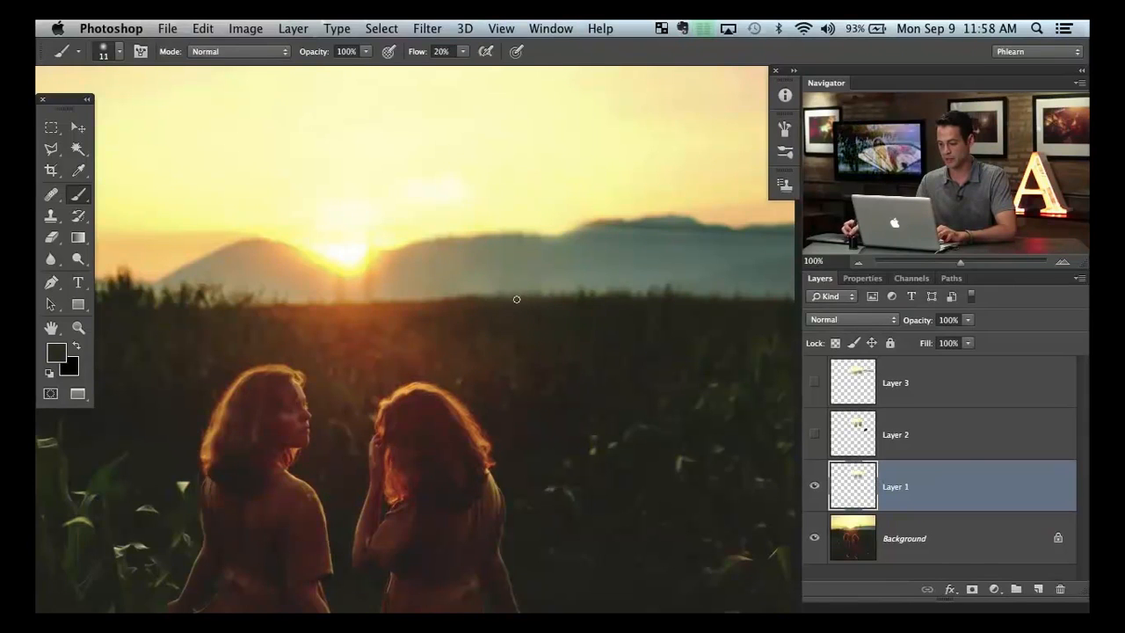
alt+click(544, 240)
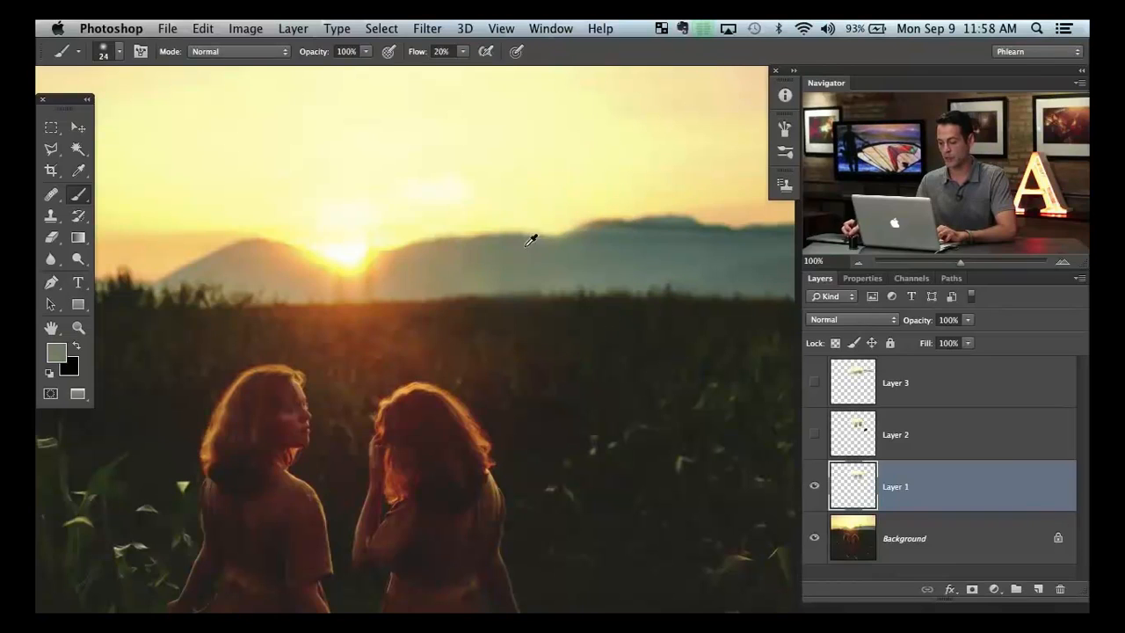
alt+click(527, 245)
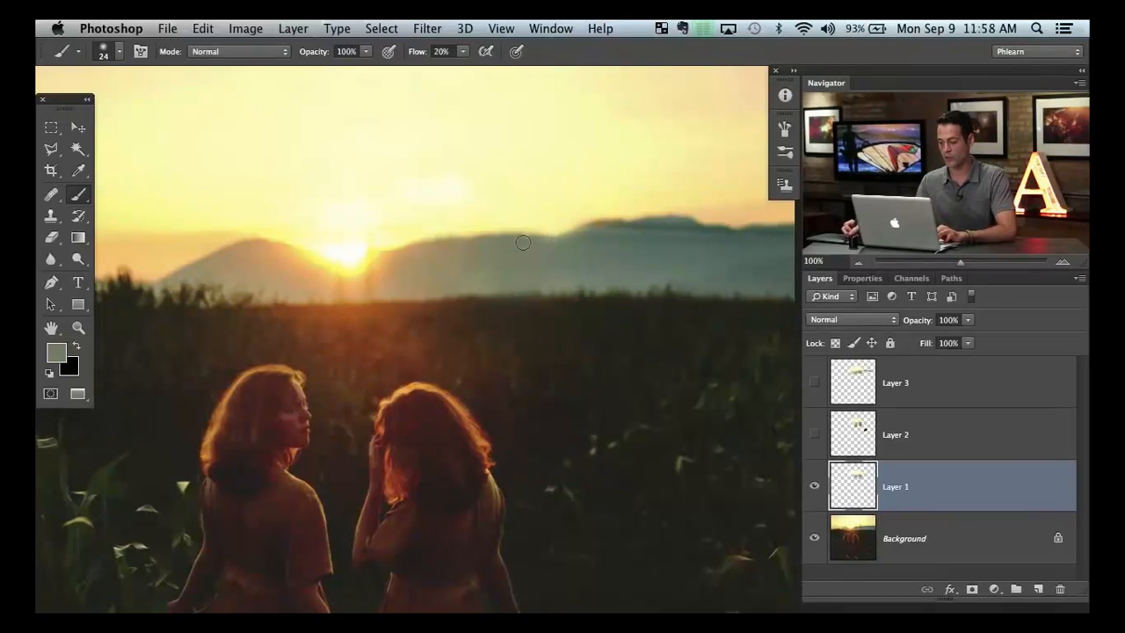
alt+click(448, 252)
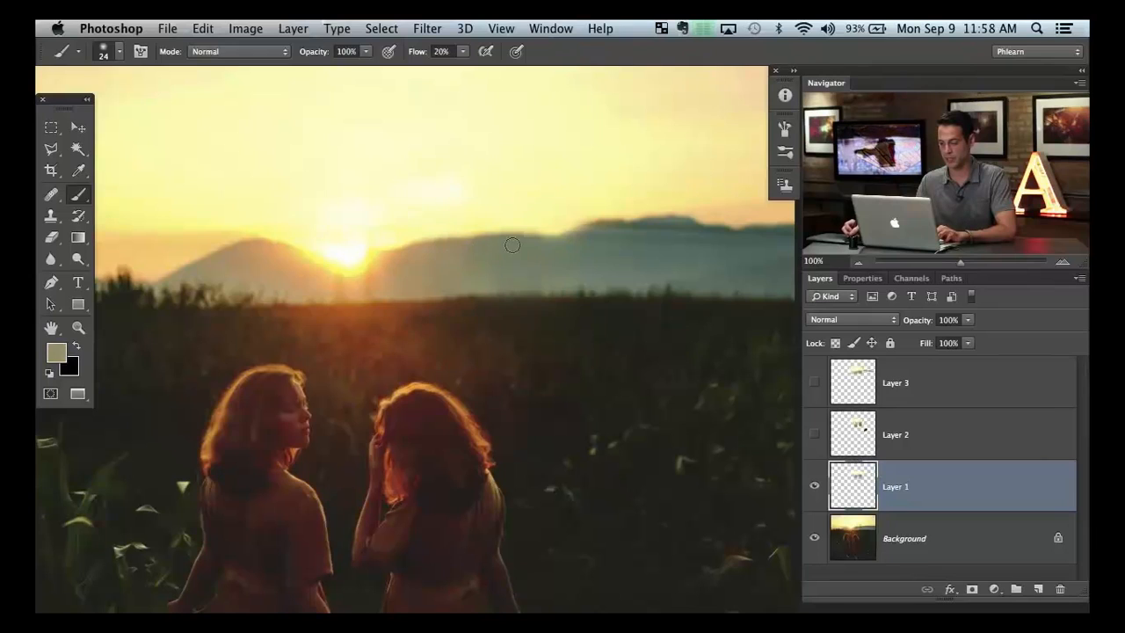
Smooth the sky above the ridge in Layer 1 with sampled pale yellow tones, enlarging the Brush to 101 px.
alt+click(427, 194)
key(bracketright)
key(bracketright)
key(bracketright)
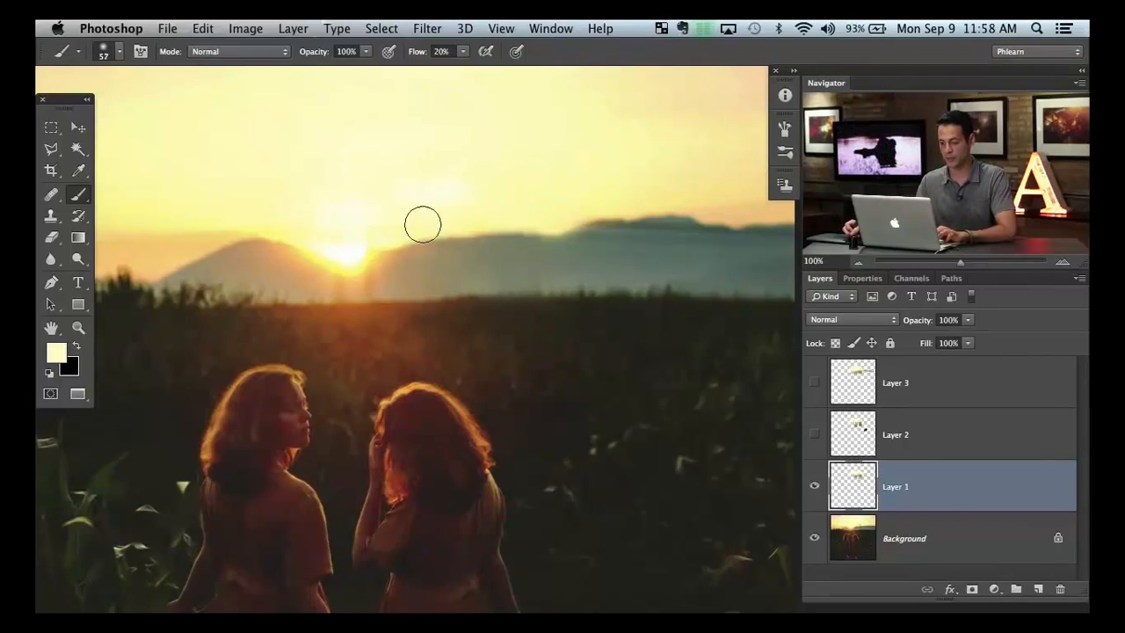
key(bracketright)
key(bracketright)
key(bracketright)
key(bracketright)
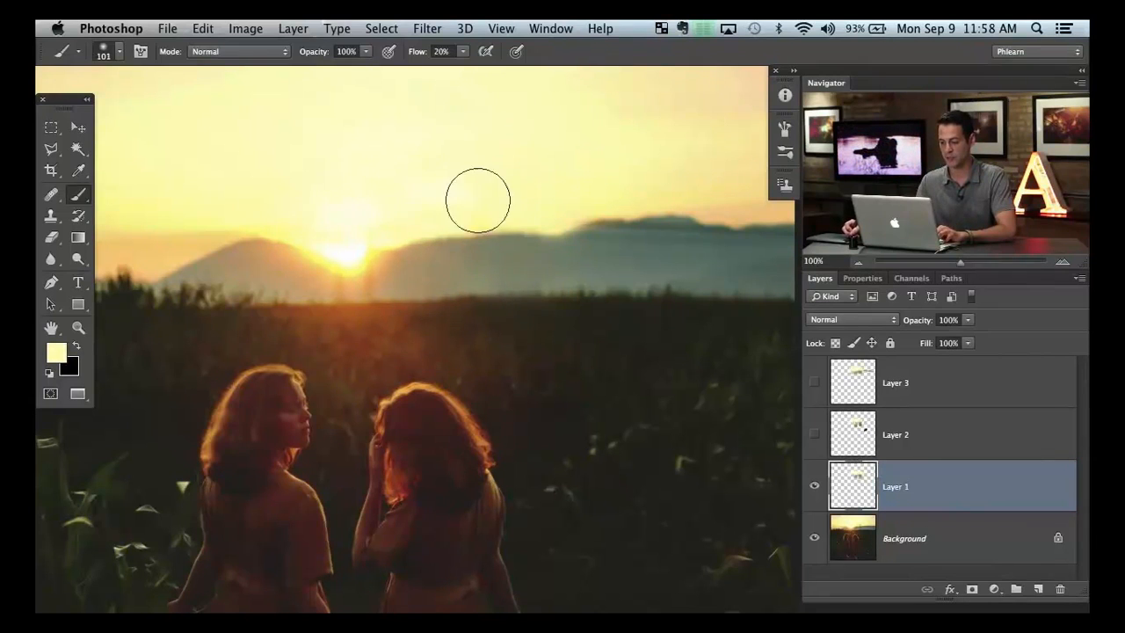
Hide Layer 1 and show Layer 3 alone over the background.
drag(439, 384, 450, 408)
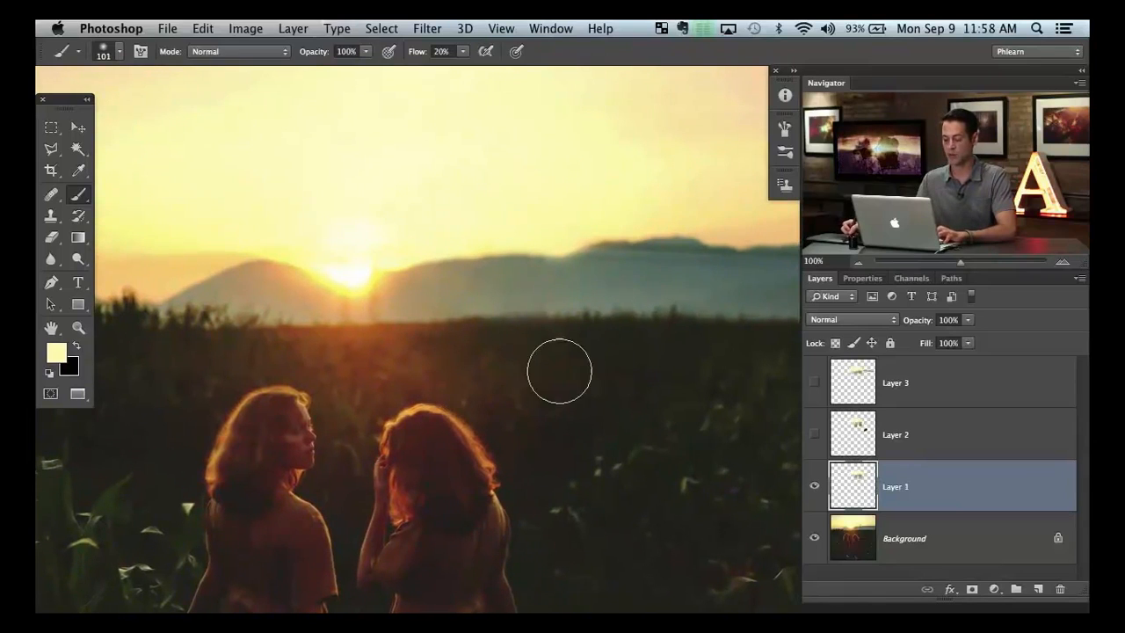
drag(812, 492, 812, 493)
drag(815, 396, 815, 422)
drag(448, 418, 476, 405)
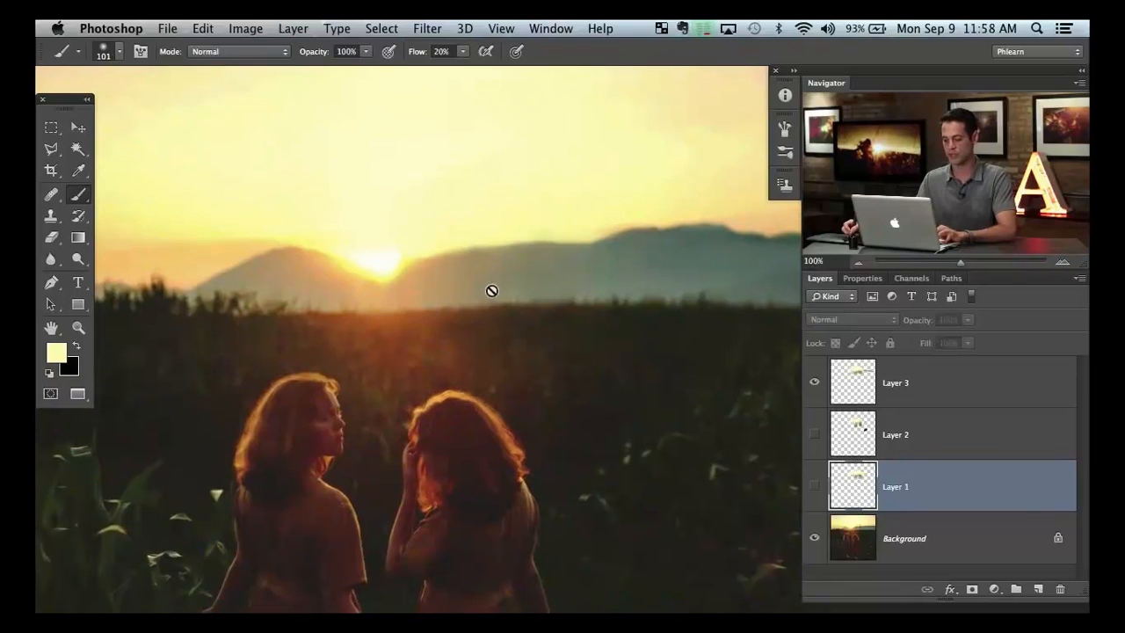
Compare the photo before and after the tower removal by repeatedly switching Layer 3's visibility off and on.
click(816, 389)
click(814, 389)
click(814, 389)
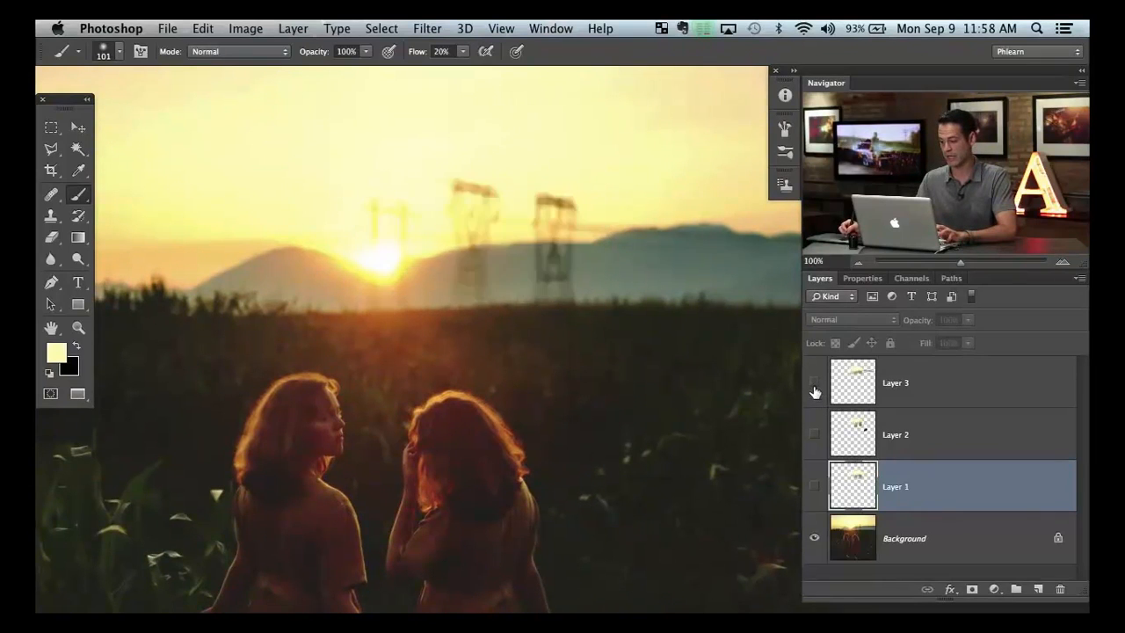
click(813, 391)
click(815, 394)
click(814, 392)
click(814, 392)
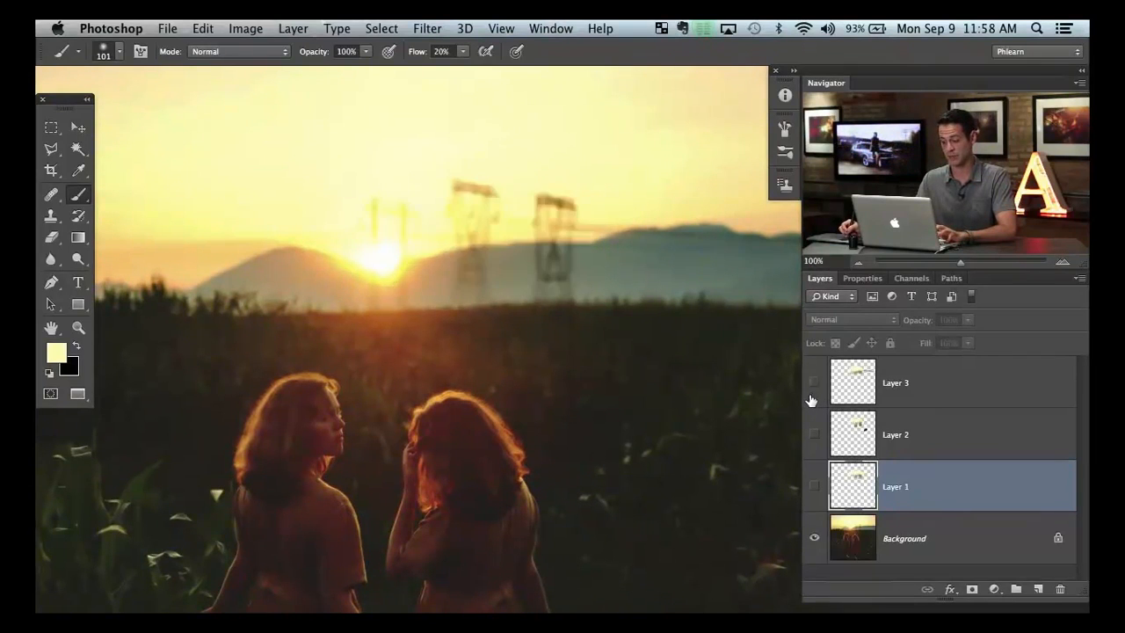
click(814, 392)
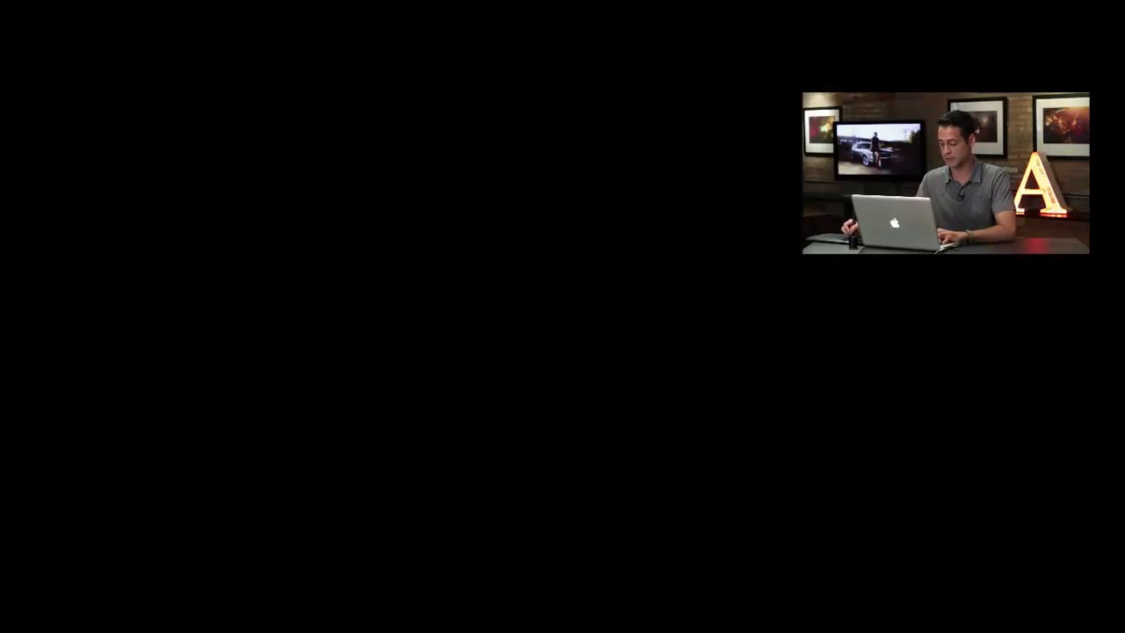